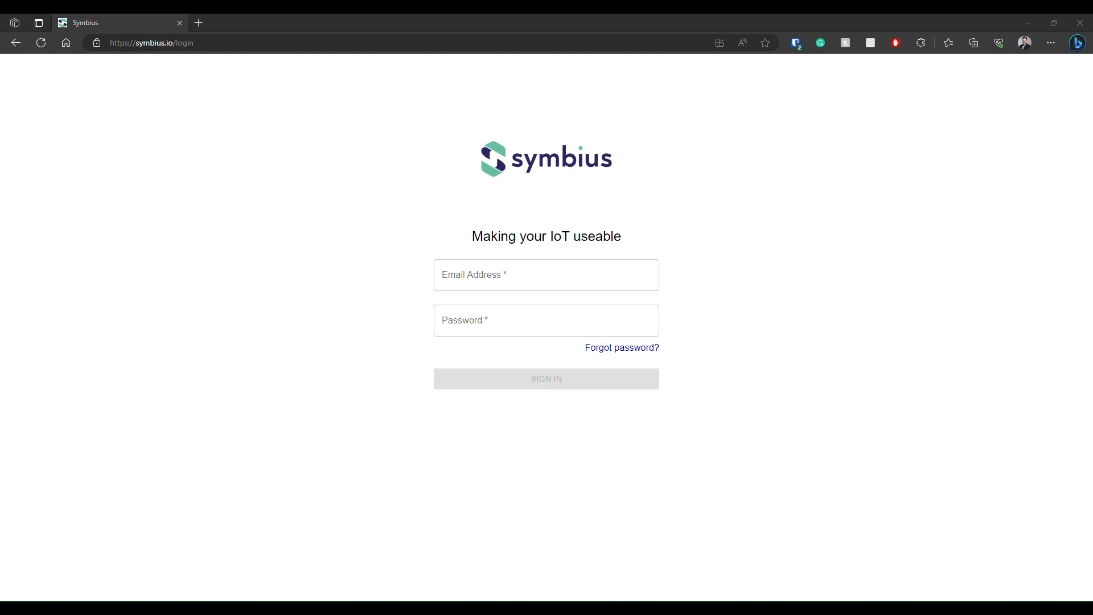
# Fill in the account e-mail and password from the first saved symbius.io login and sign in.
pyautogui.click(795, 43)
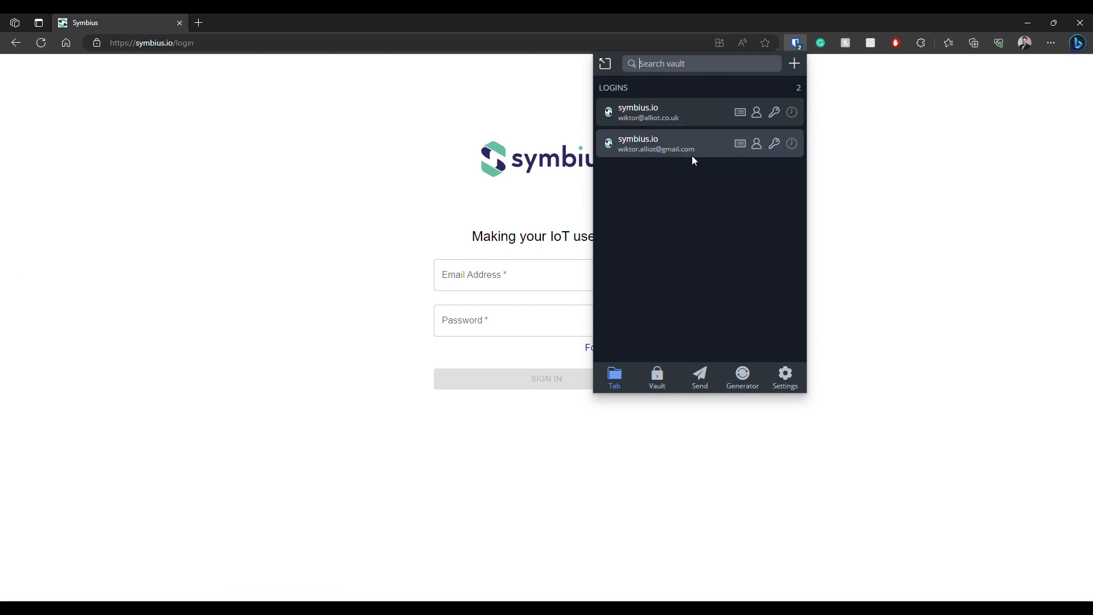
pyautogui.click(670, 114)
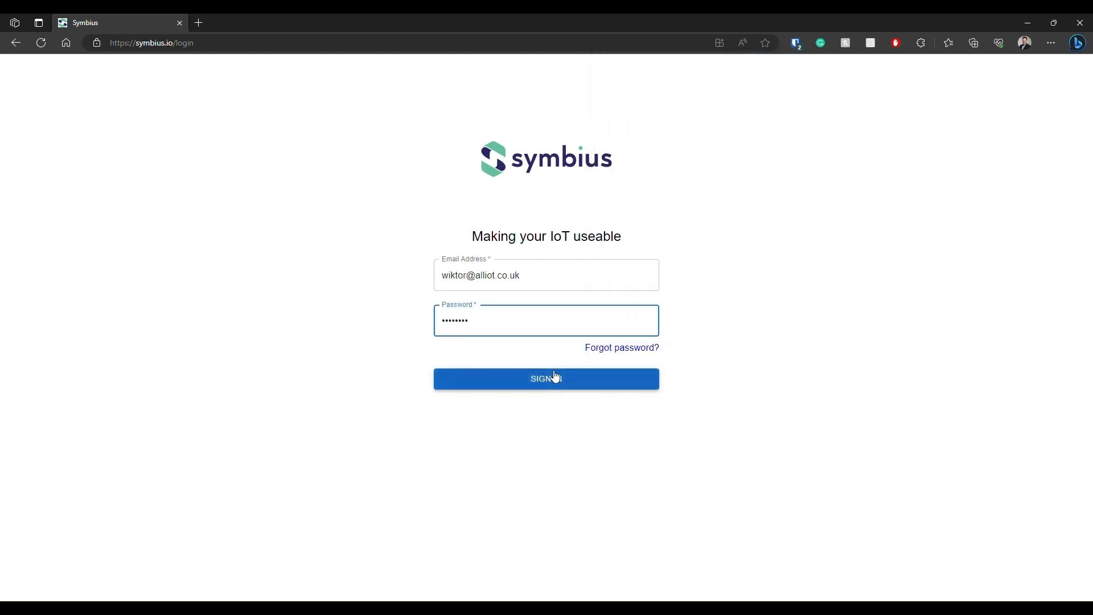
pyautogui.click(529, 390)
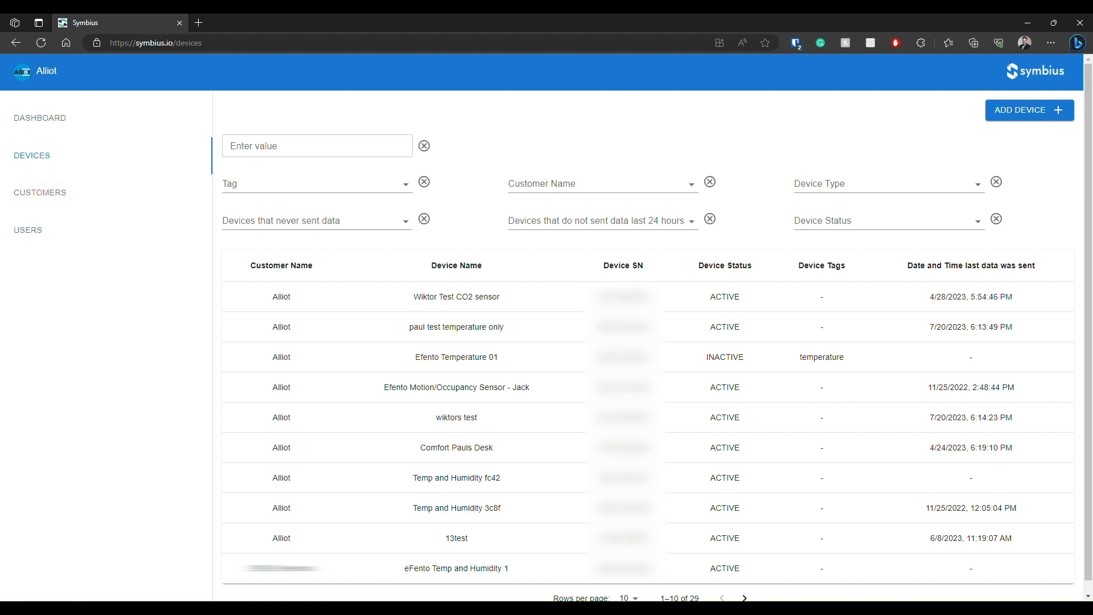
# Review the dashboard's customer device counts and events overview, and return to the device list.
pyautogui.click(96, 124)
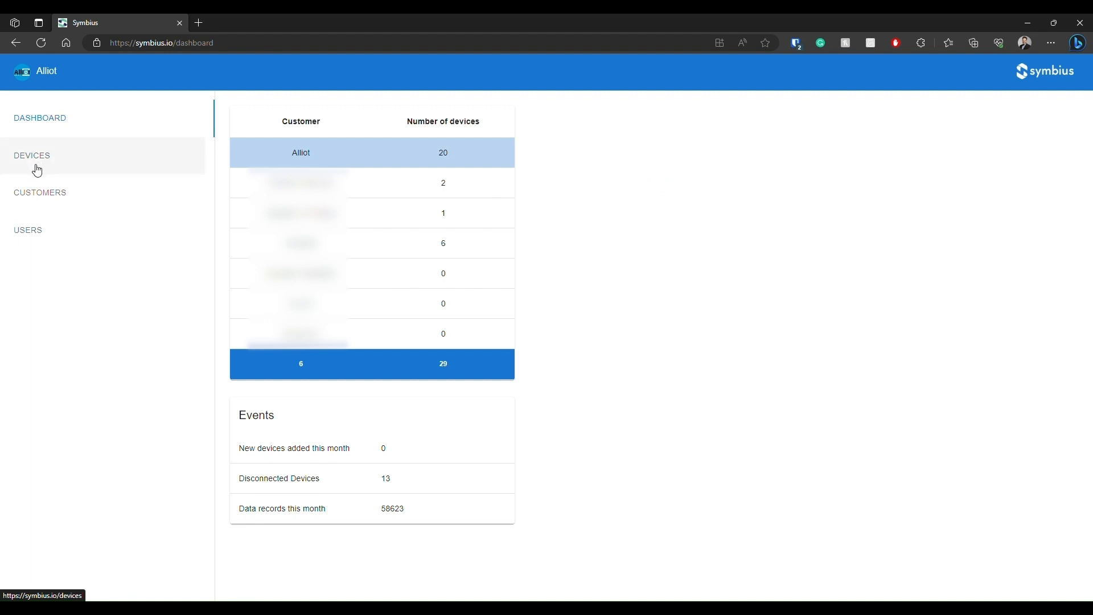
pyautogui.click(92, 167)
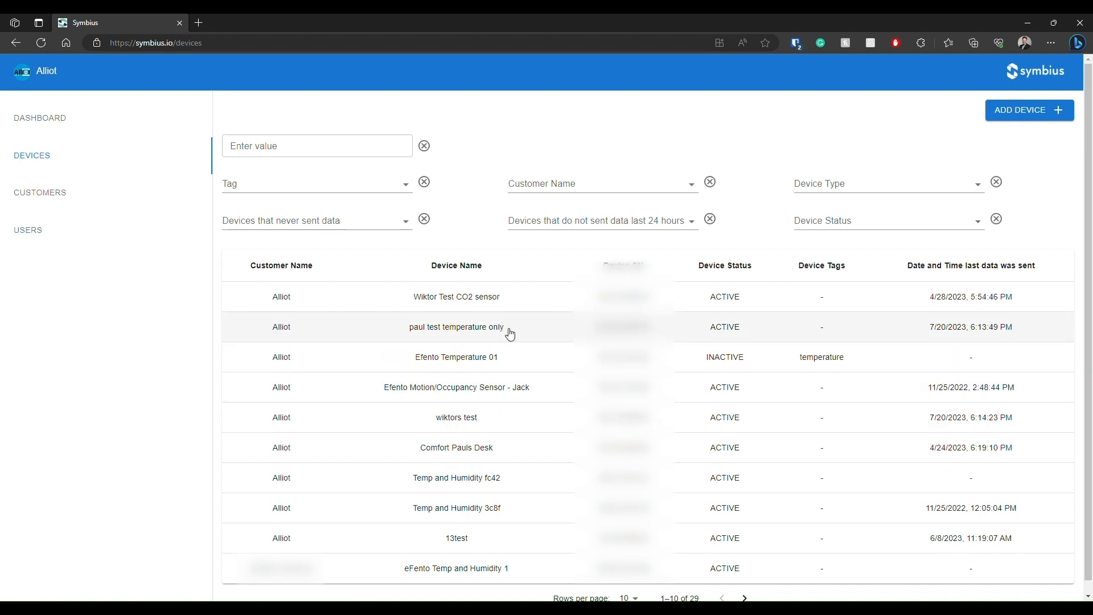
# View the temperature-only test device's data starting from 07/19/2023 06:19 PM and browse to the second page of readings.
pyautogui.click(401, 330)
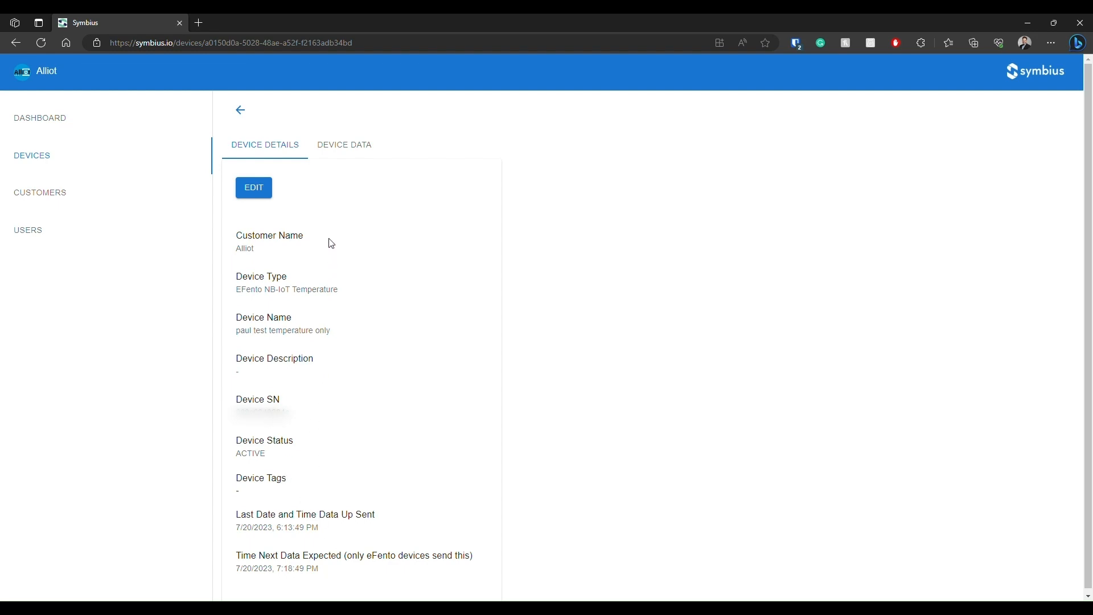
pyautogui.click(345, 145)
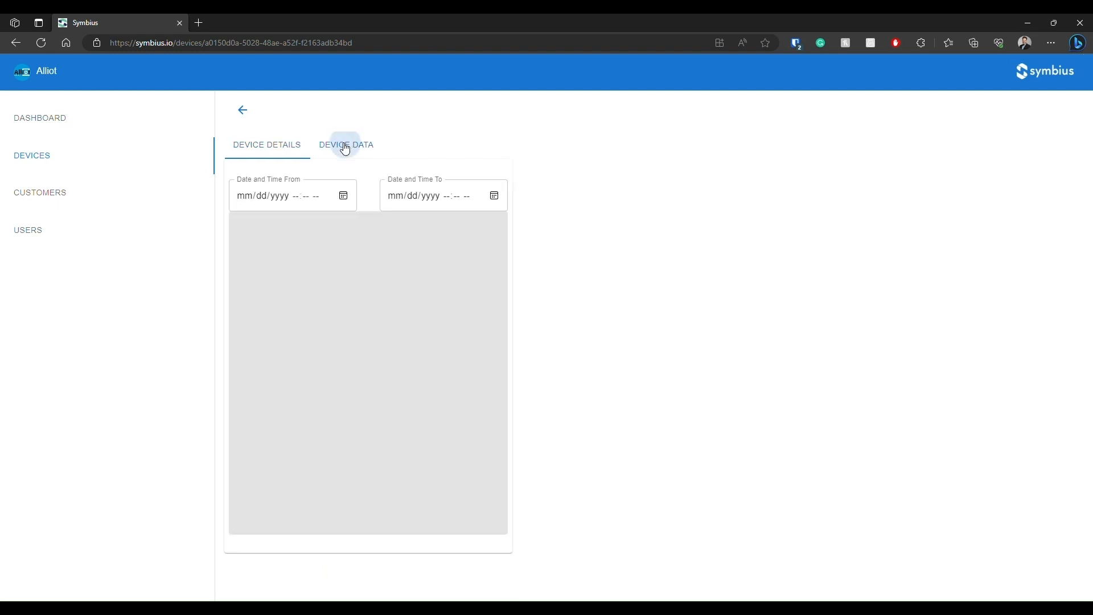
pyautogui.click(343, 196)
pyautogui.click(290, 312)
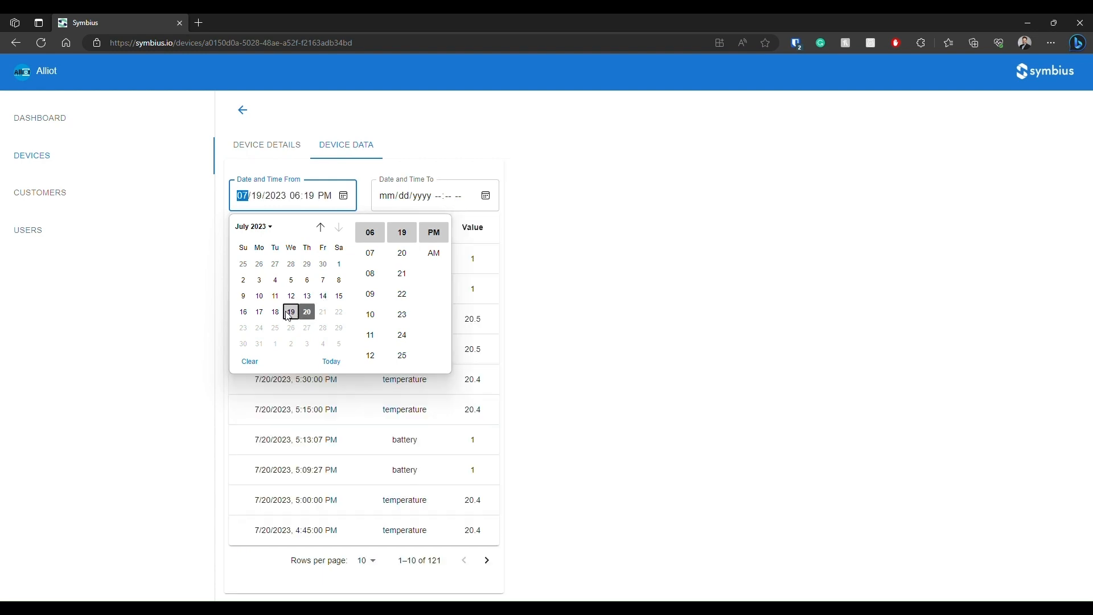
pyautogui.click(573, 255)
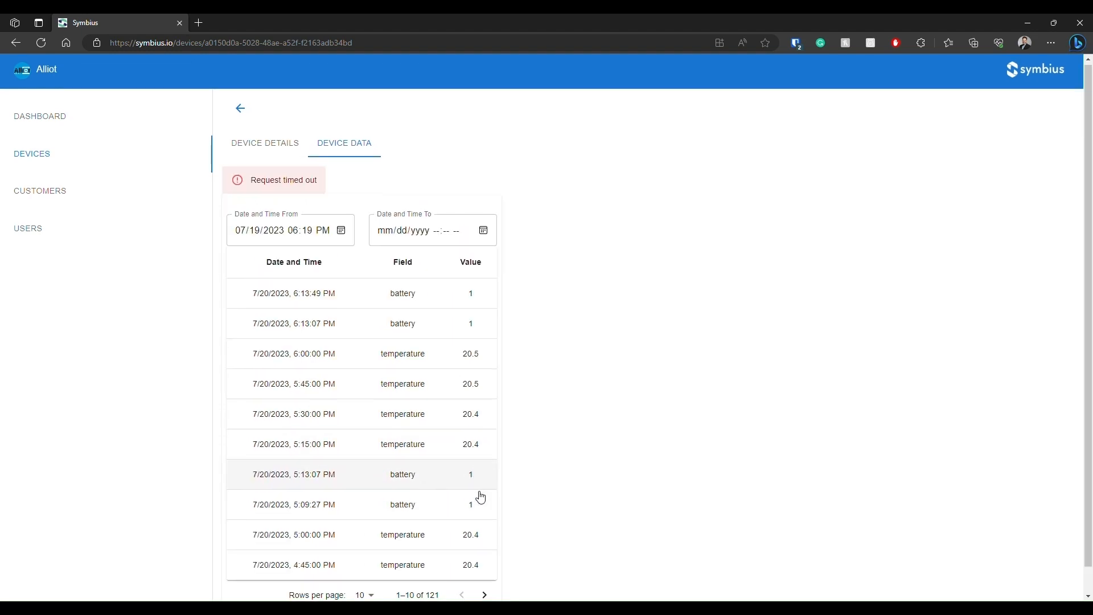
pyautogui.click(485, 594)
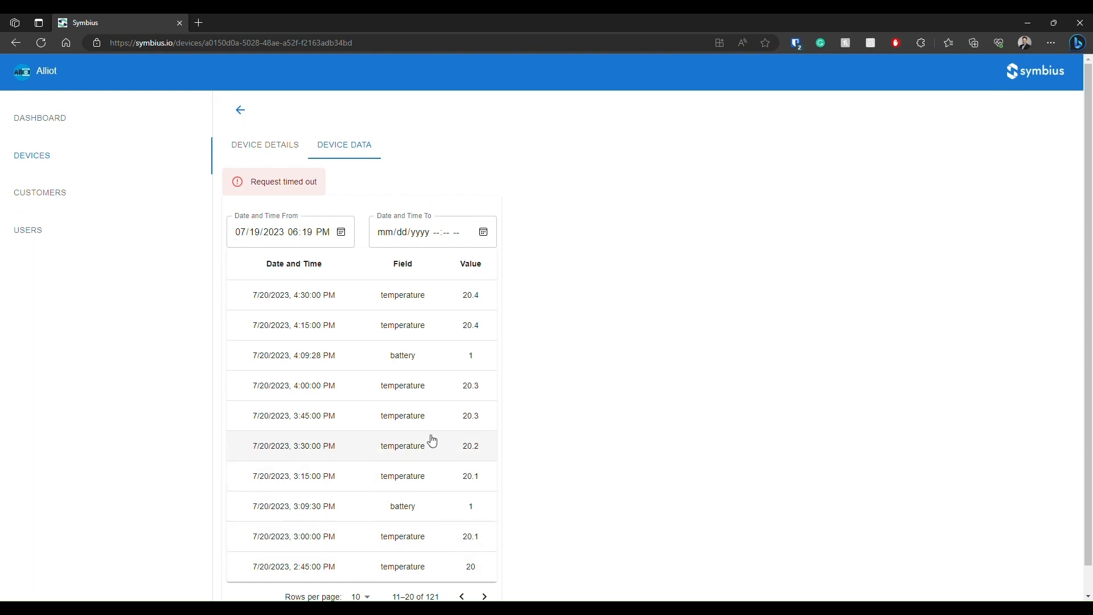
pyautogui.scroll(-1, 390, 382)
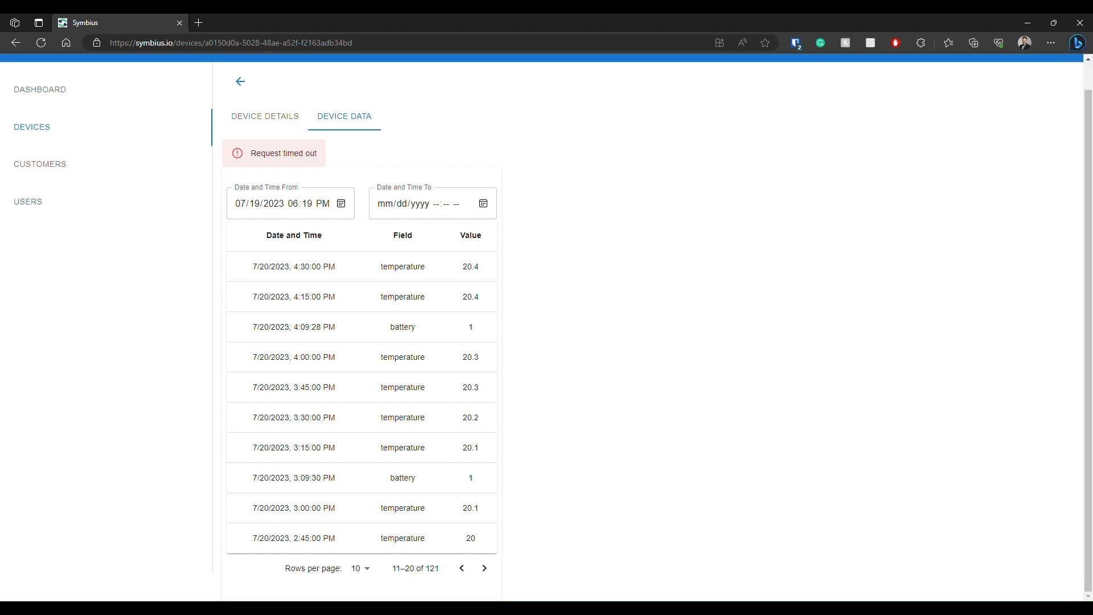
# Start adding a new device from the device list with the type EFento NB-IoT CO, Temperature & Humidity.
pyautogui.click(54, 128)
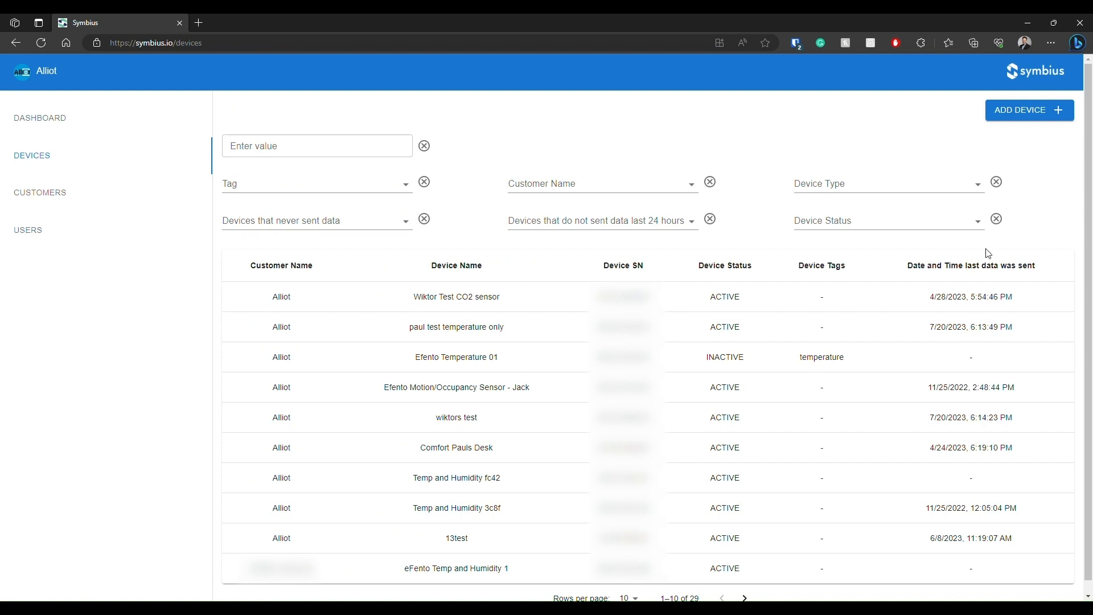
pyautogui.click(1036, 116)
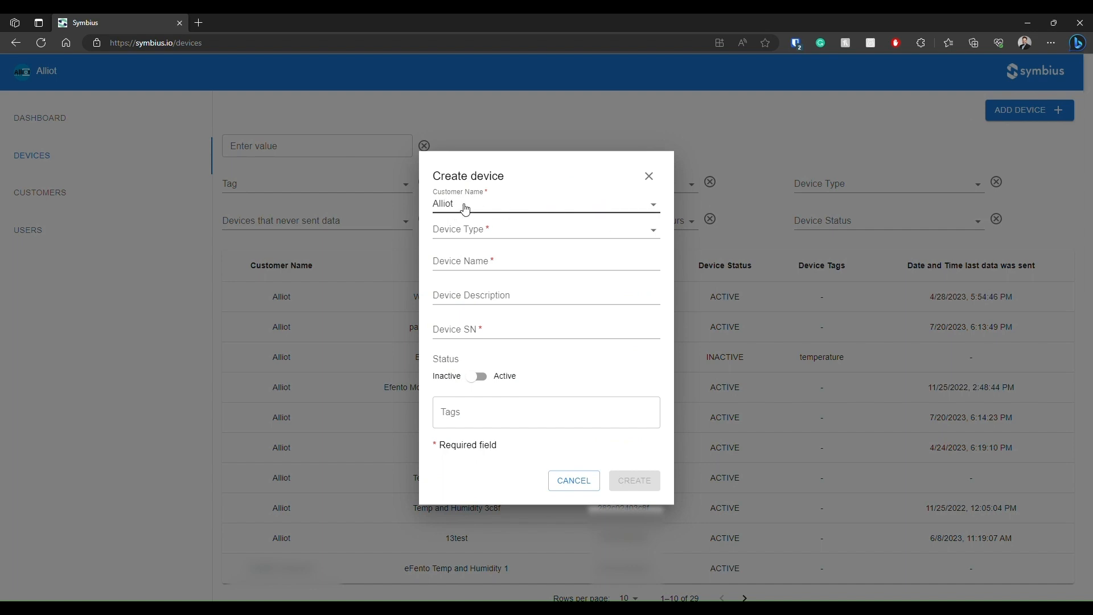
pyautogui.click(541, 233)
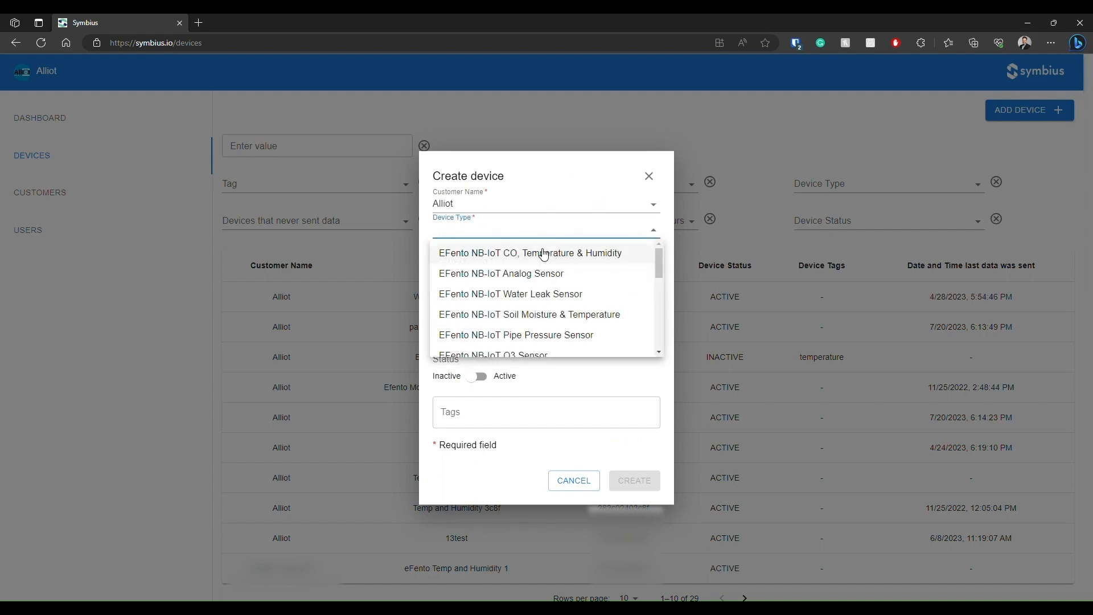
pyautogui.scroll(-3, 565, 256)
pyautogui.scroll(3, 566, 262)
pyautogui.click(566, 255)
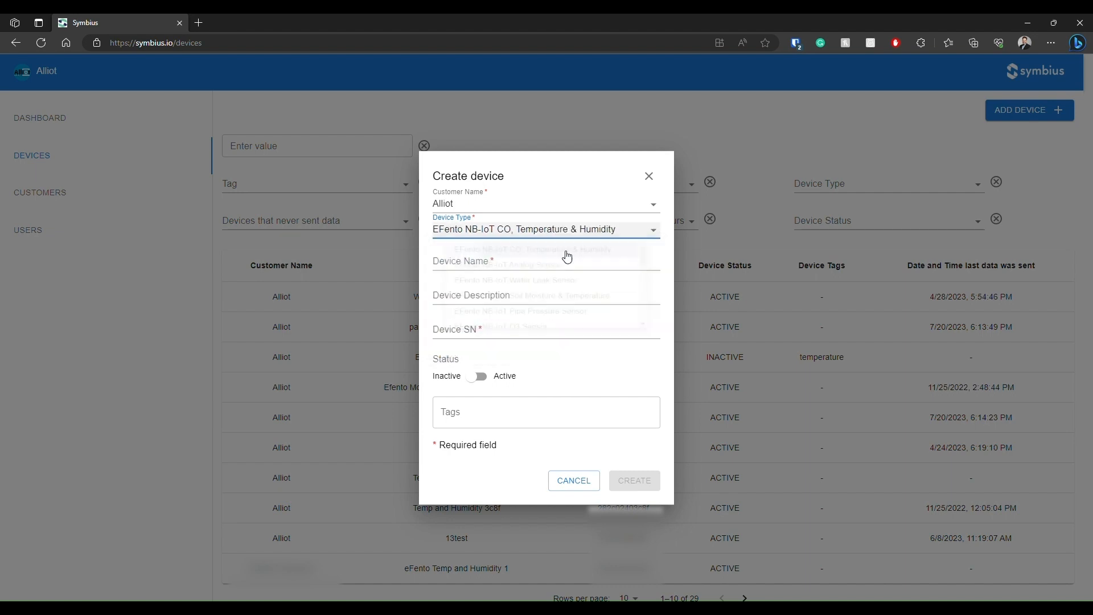
# Go through the new device's name, description, SN and tags fields, set its status to Active, and cancel the creation.
pyautogui.click(475, 263)
pyautogui.click(488, 296)
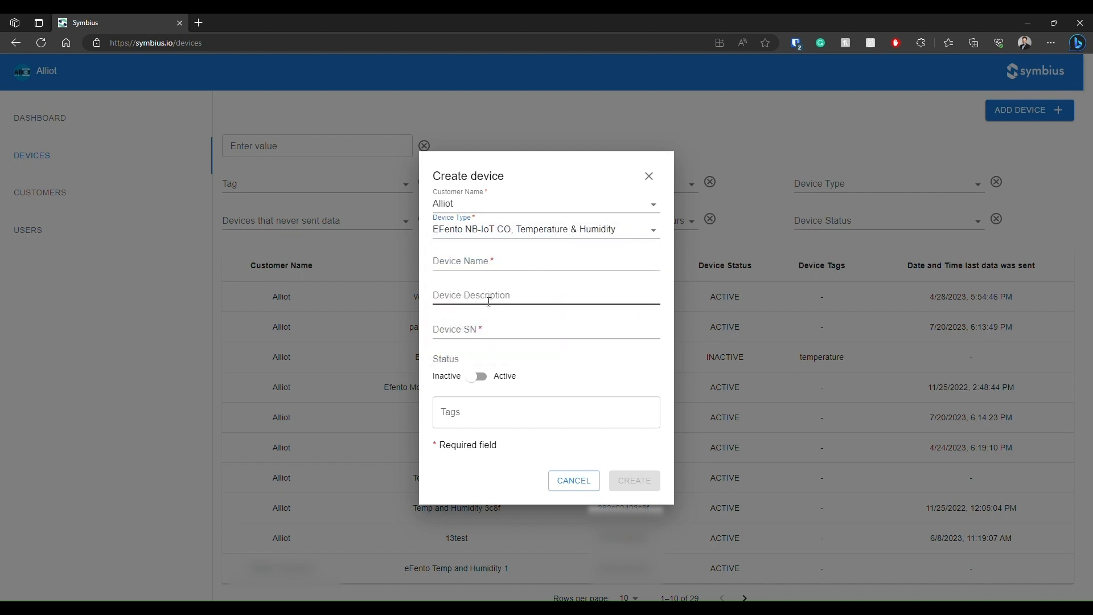
pyautogui.click(489, 323)
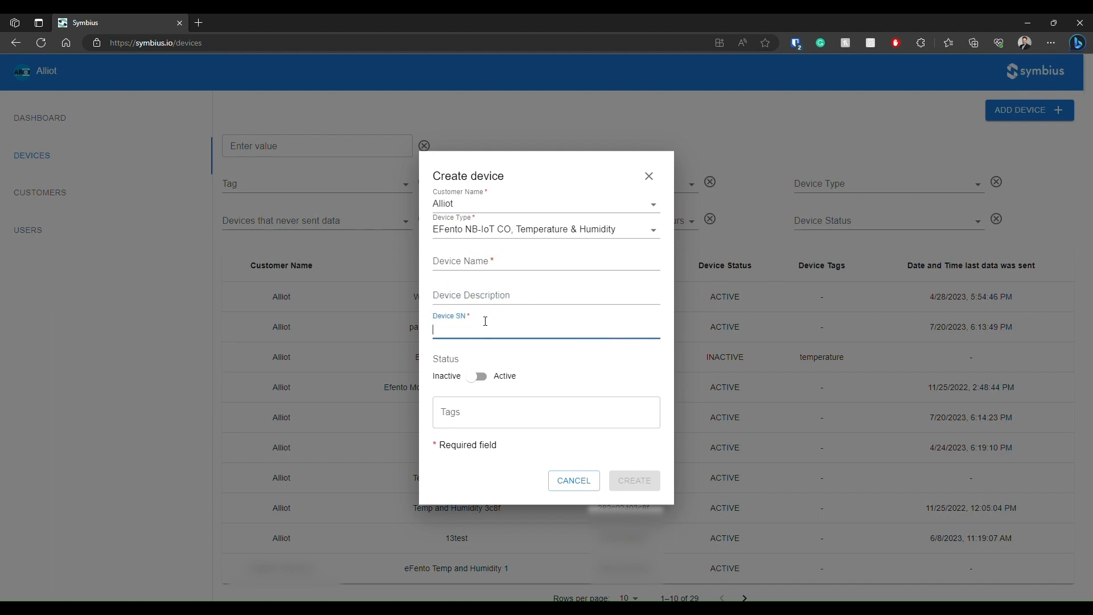
pyautogui.click(476, 378)
pyautogui.click(476, 380)
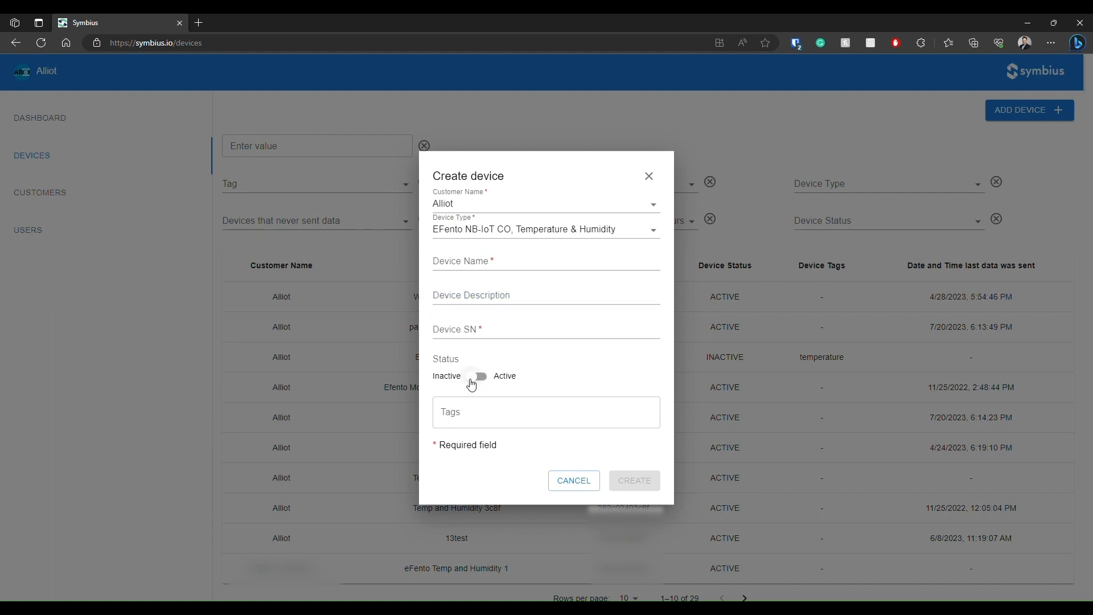
pyautogui.click(476, 377)
pyautogui.click(453, 415)
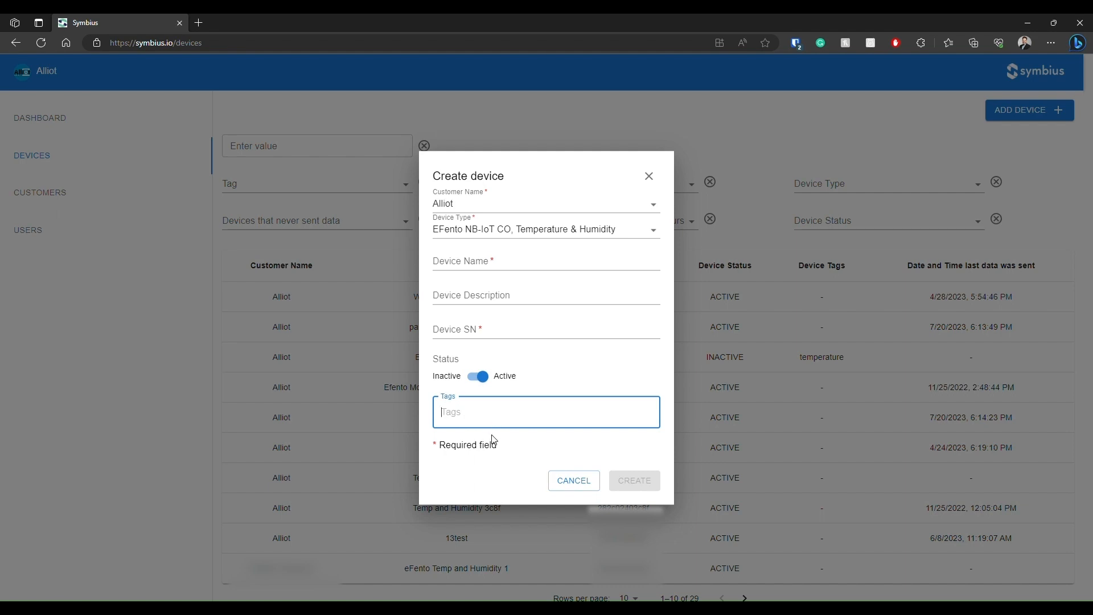
pyautogui.click(620, 454)
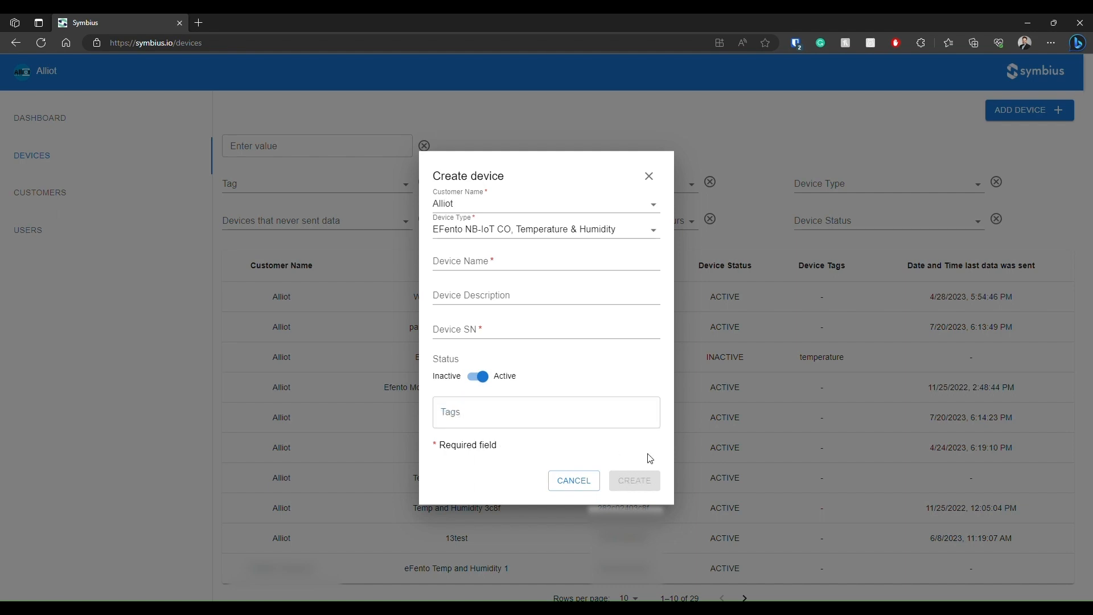
pyautogui.click(596, 480)
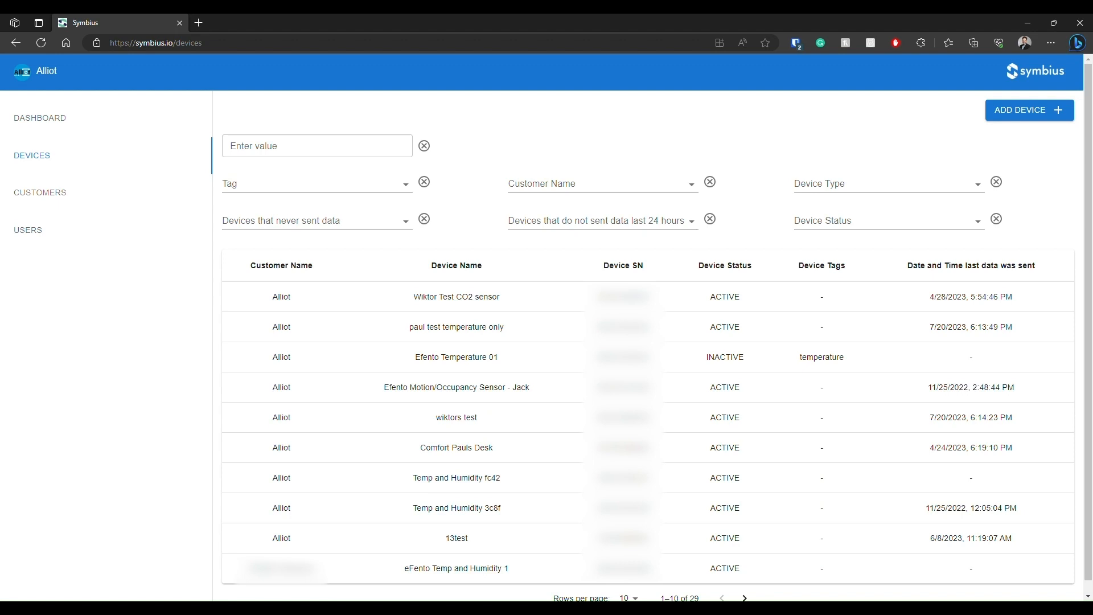
# Open the CO2 test sensor's details for editing and examine its customer and device name fields.
pyautogui.click(450, 305)
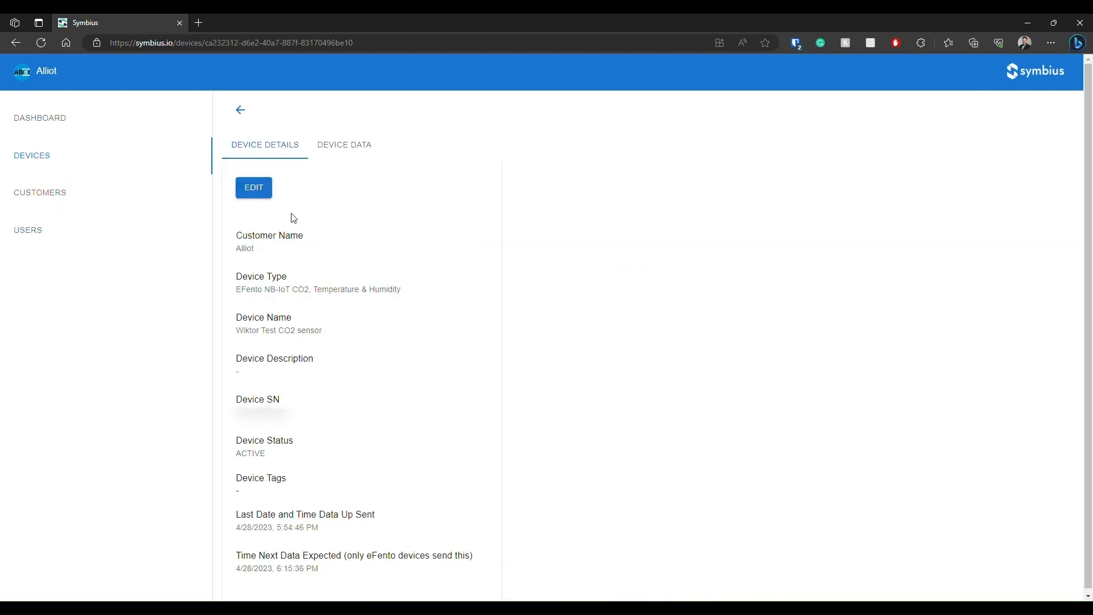
pyautogui.click(253, 190)
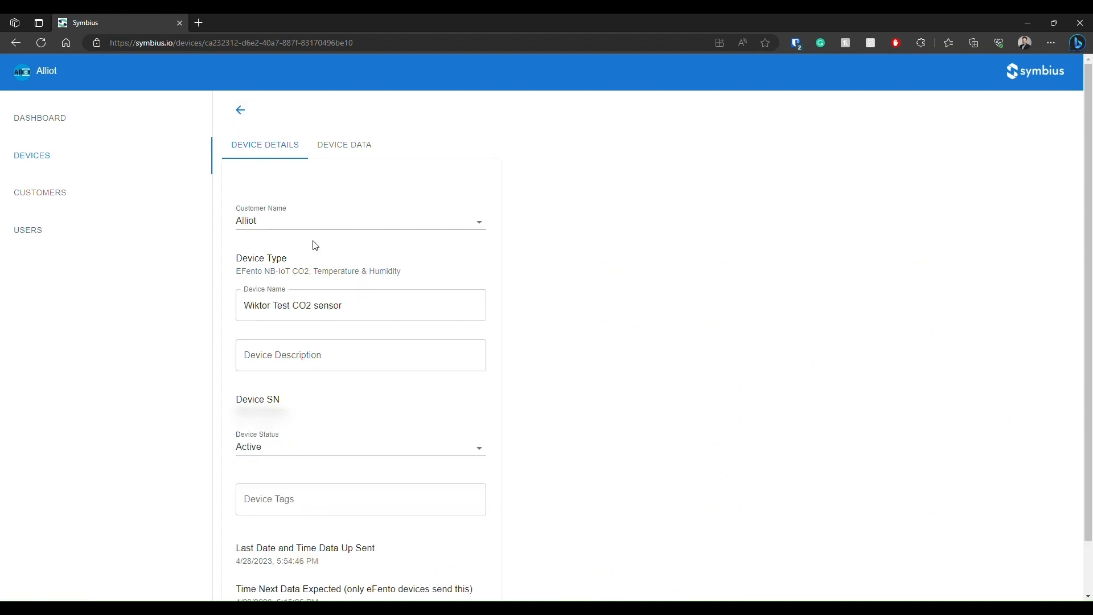
pyautogui.click(281, 223)
pyautogui.click(281, 223)
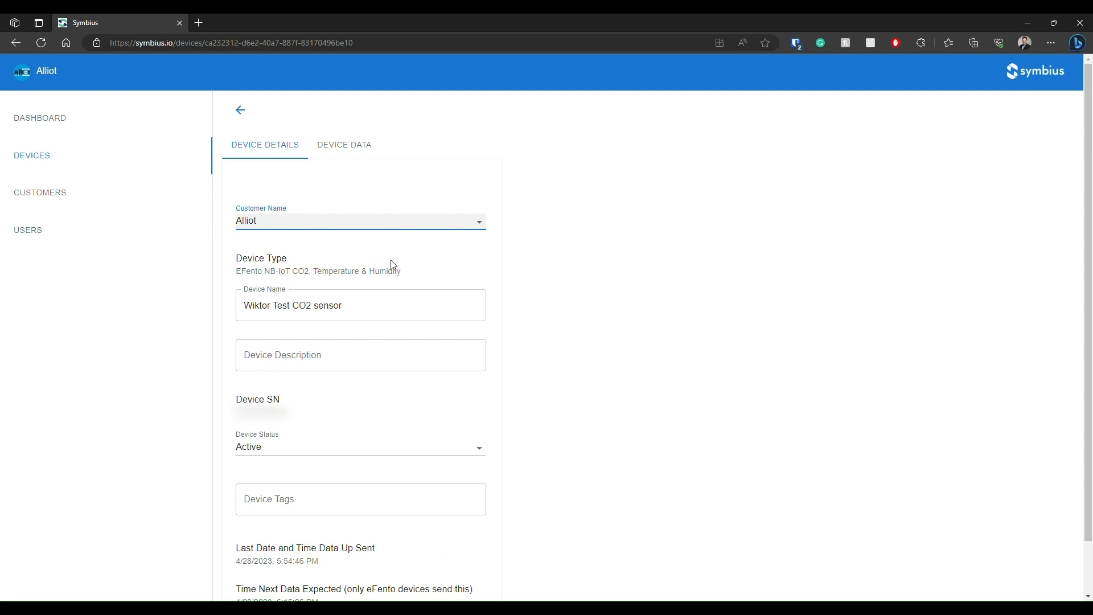
pyautogui.scroll(-1, 426, 268)
pyautogui.click(368, 246)
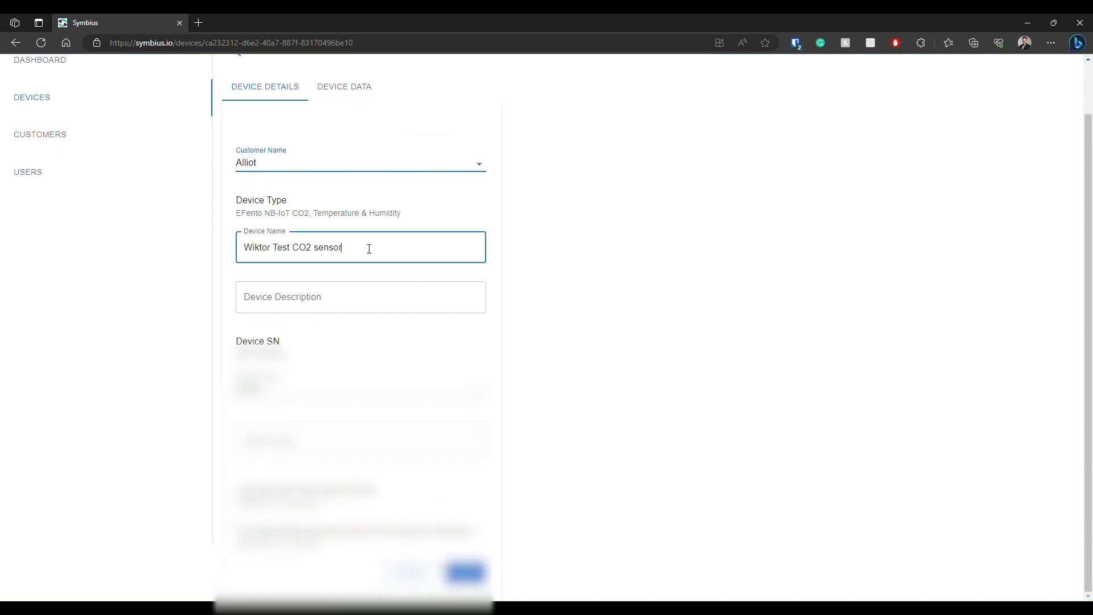
# Examine the sensor's editable status, tags and description fields, and leave editing without saving.
pyautogui.click(401, 393)
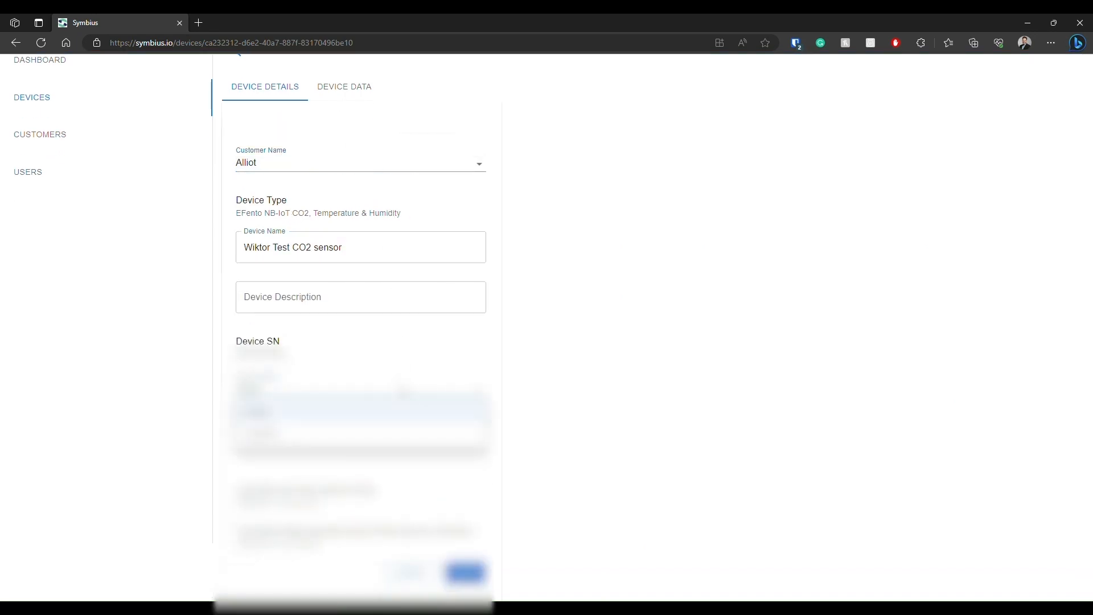
pyautogui.click(401, 392)
pyautogui.click(638, 413)
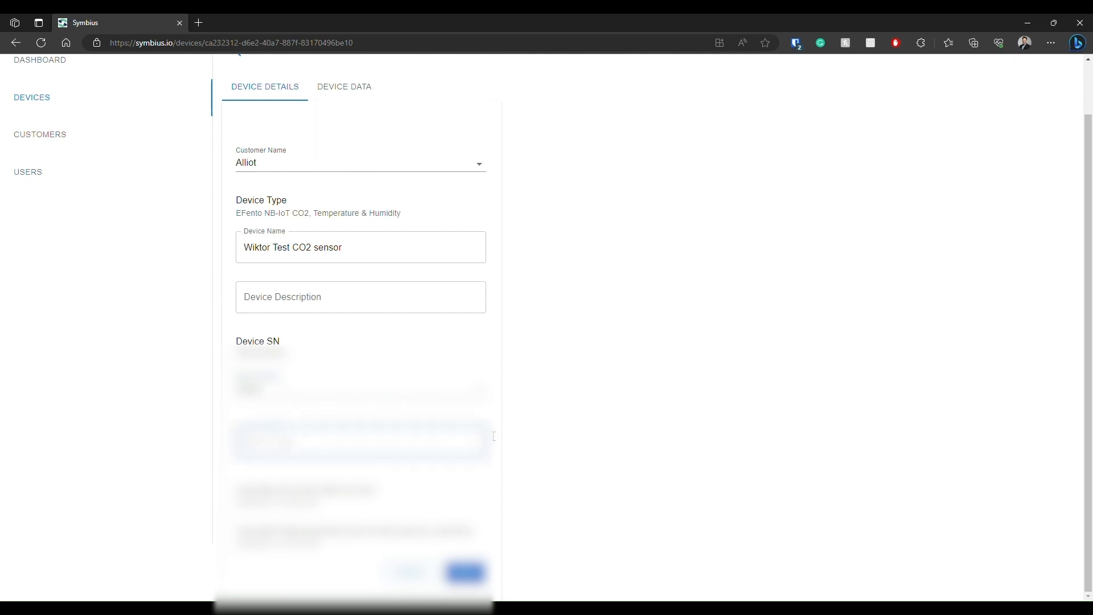
pyautogui.click(482, 310)
pyautogui.click(672, 411)
pyautogui.click(437, 579)
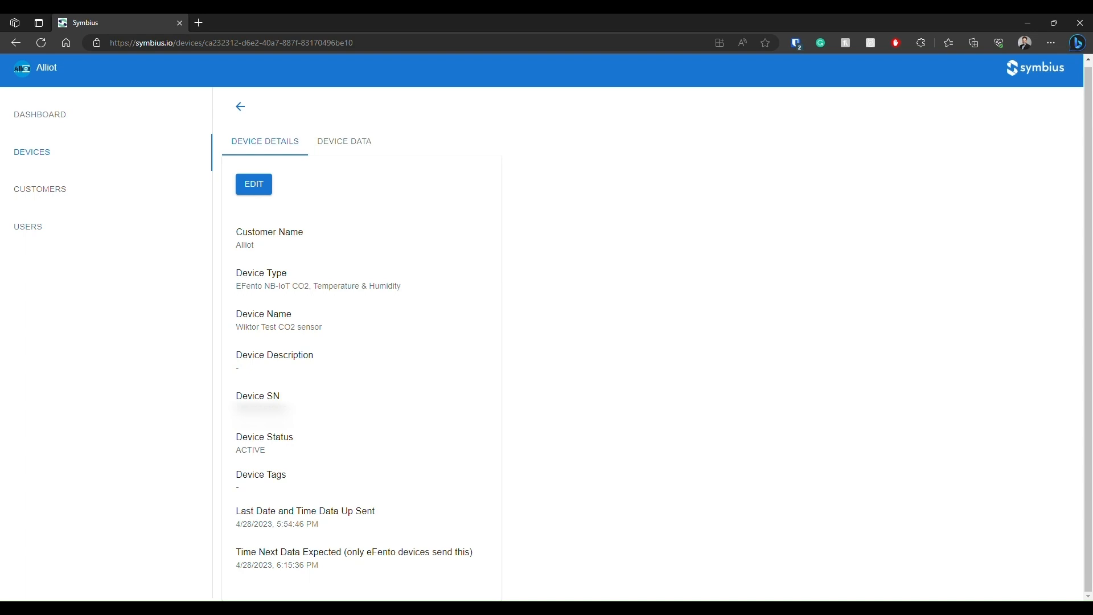
# Open the Alliot record in the customer list and examine its device limit.
pyautogui.click(139, 168)
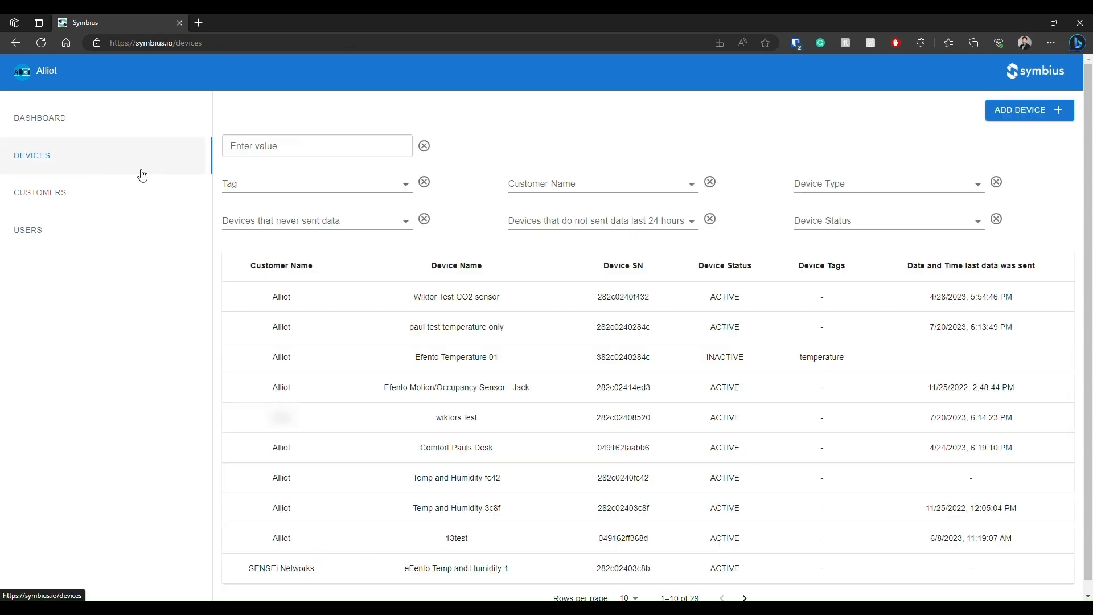
pyautogui.click(126, 201)
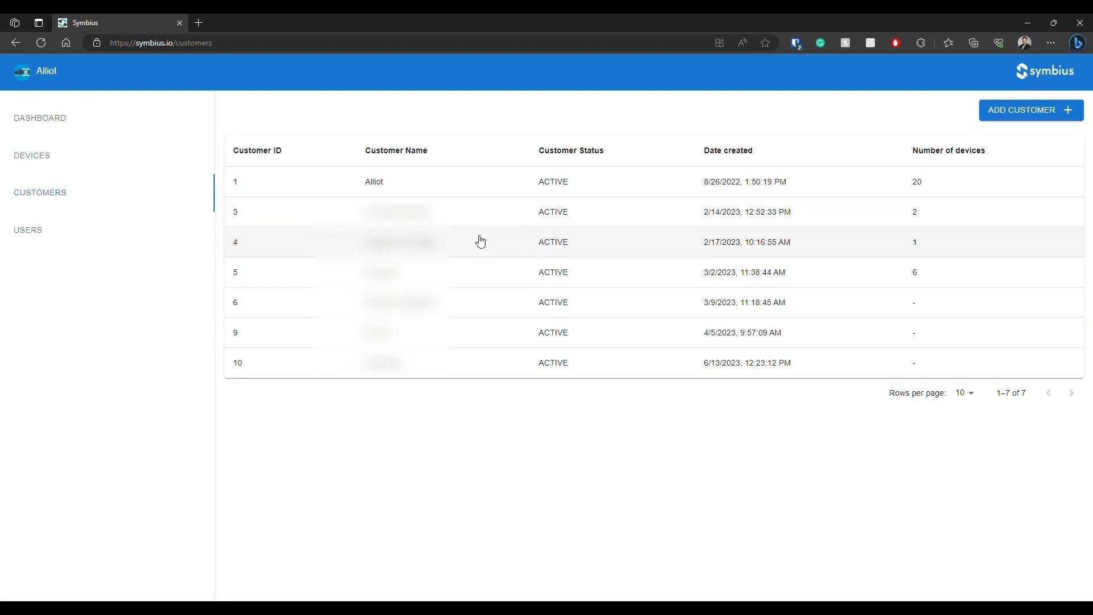
pyautogui.click(455, 184)
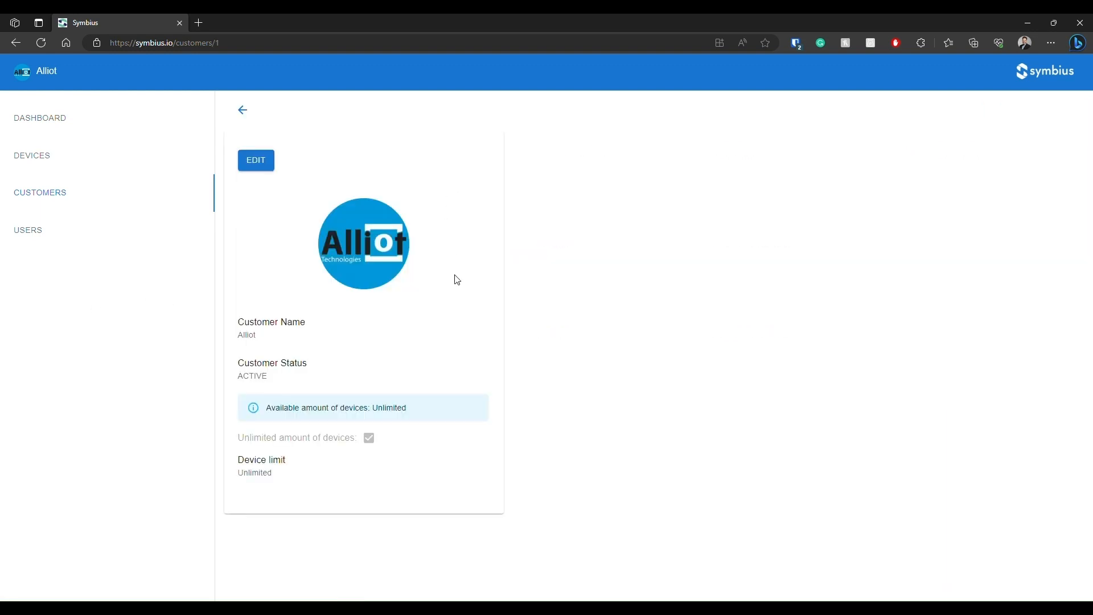
pyautogui.moveTo(240, 458); pyautogui.dragTo(295, 485)
pyautogui.click(292, 491)
# Return to the customer list, open the second customer's record and examine its device limit.
pyautogui.click(243, 111)
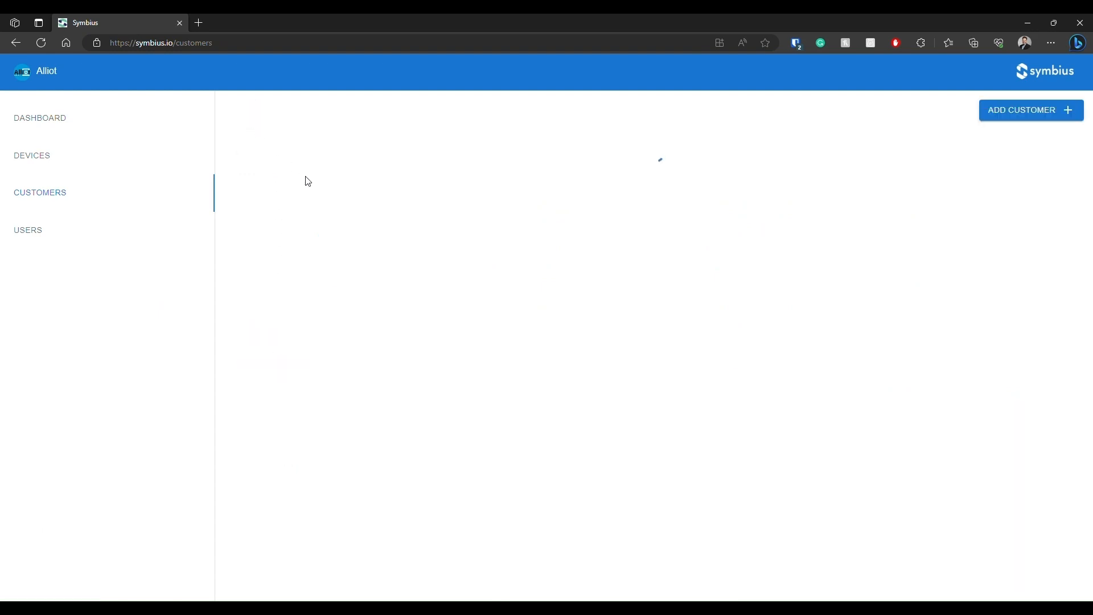
pyautogui.click(322, 220)
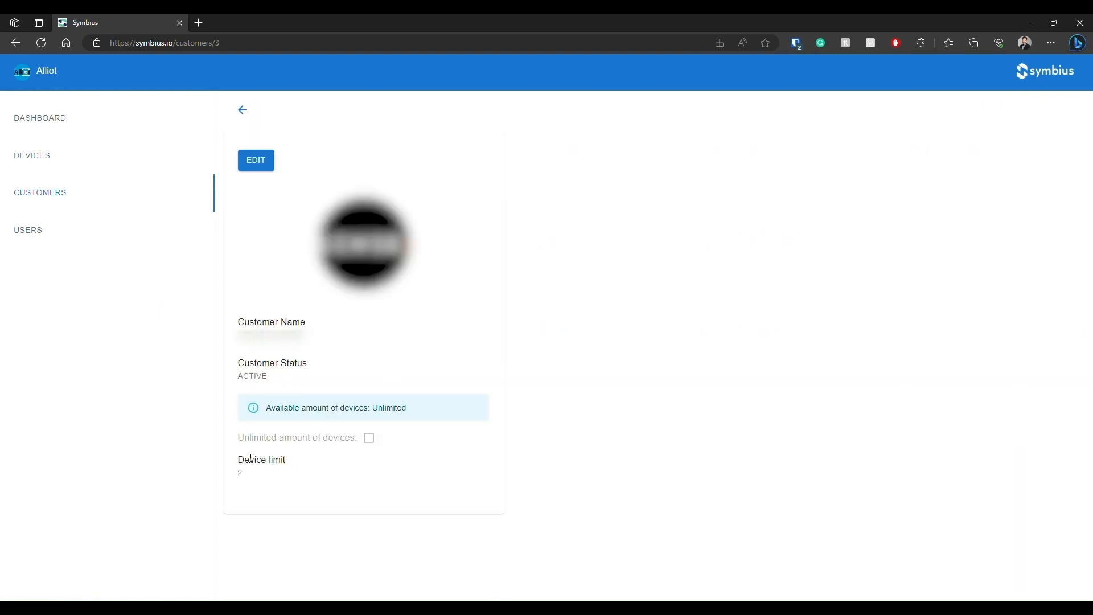
pyautogui.moveTo(253, 461); pyautogui.dragTo(278, 493)
pyautogui.click(251, 501)
# Open the customer's details for editing, examine the status options, and return to the customer list without saving.
pyautogui.click(259, 161)
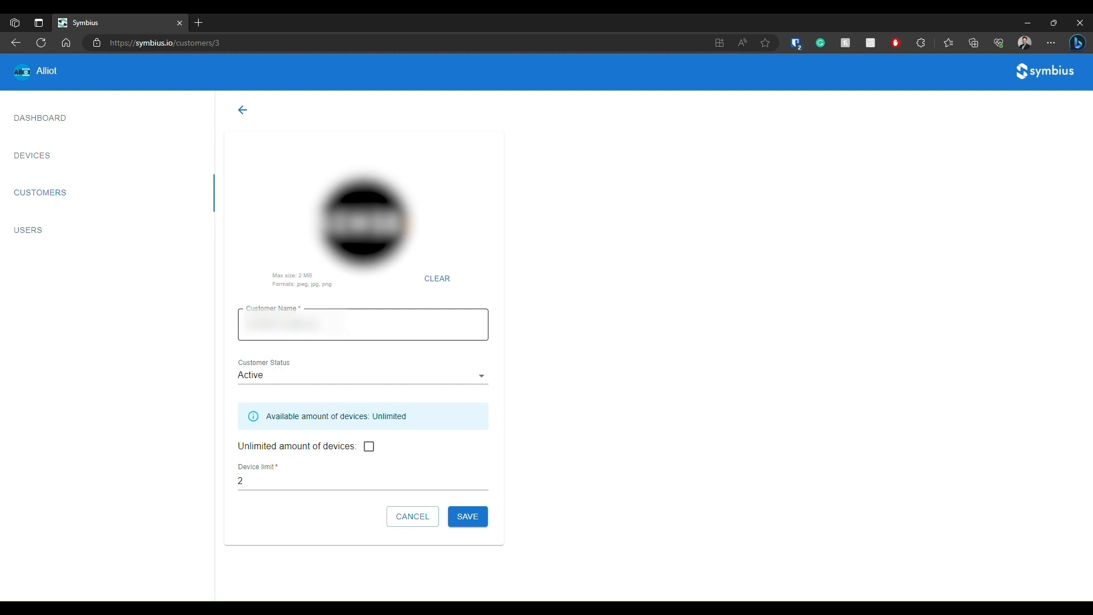
pyautogui.click(301, 381)
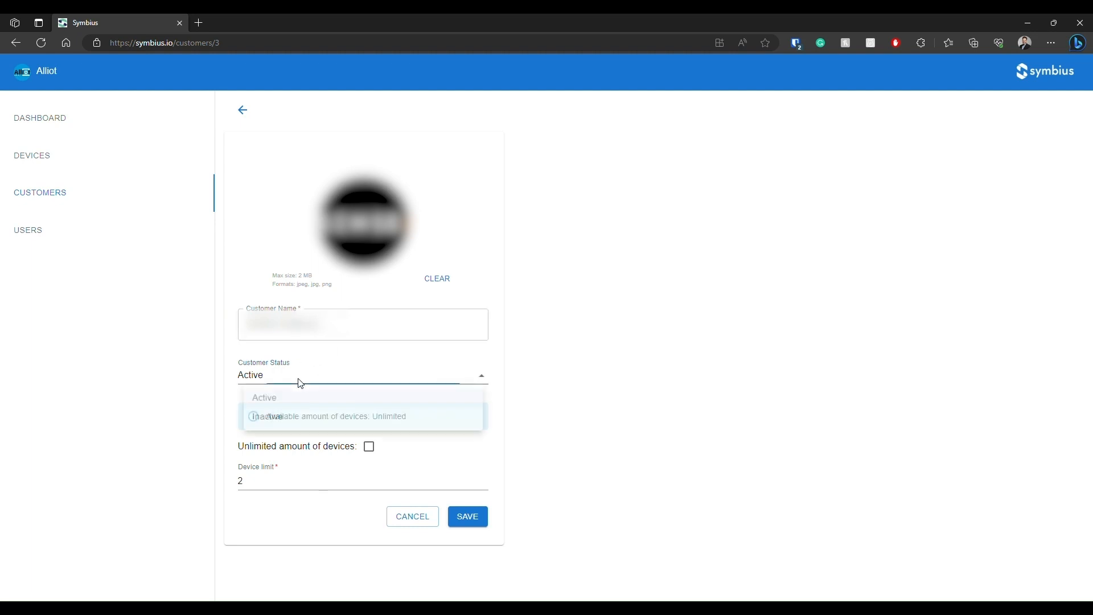
pyautogui.click(300, 383)
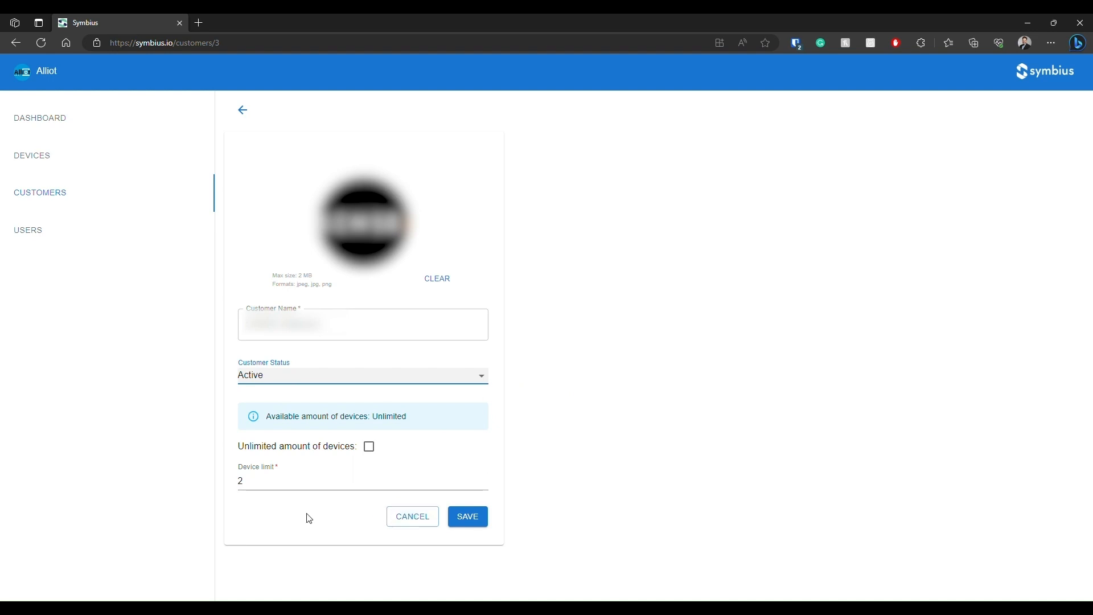
pyautogui.click(392, 518)
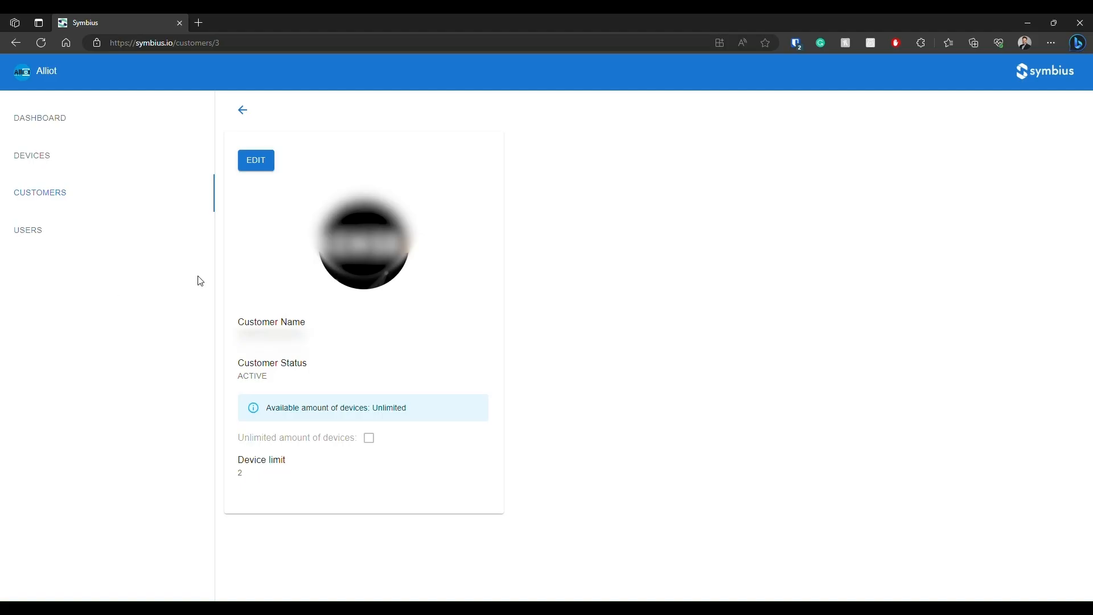
pyautogui.click(245, 112)
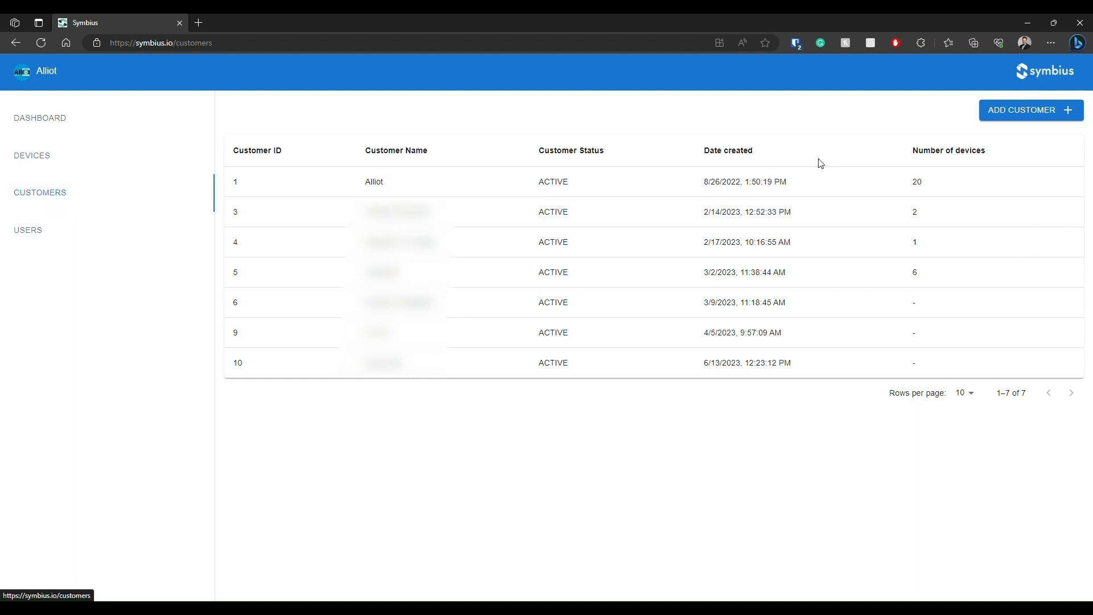
# Open the form for creating a customer and examine its logo upload and name field.
pyautogui.click(1015, 118)
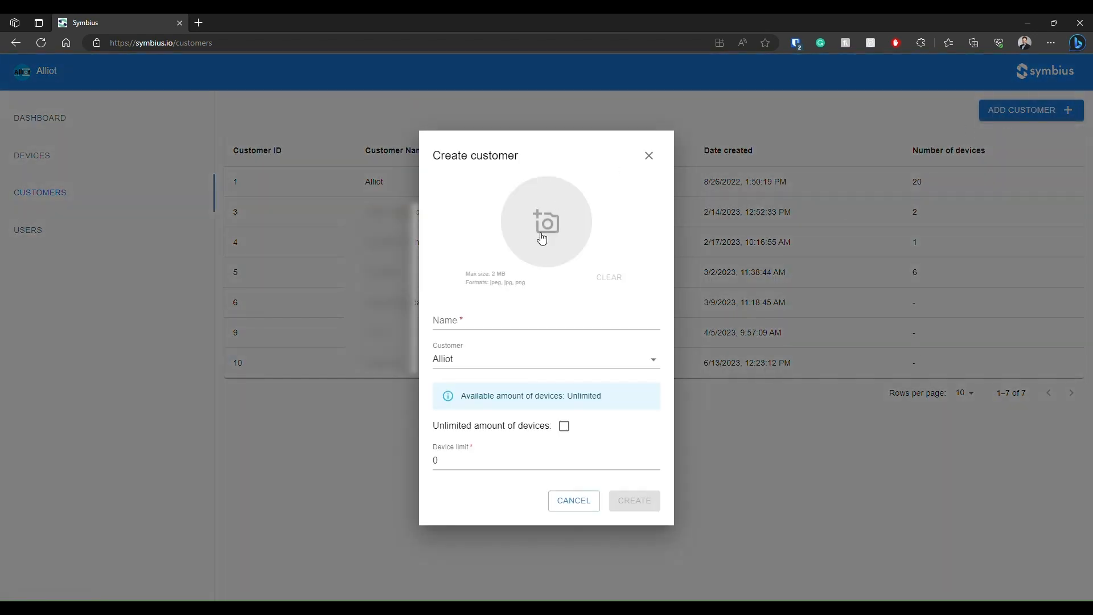
pyautogui.click(535, 227)
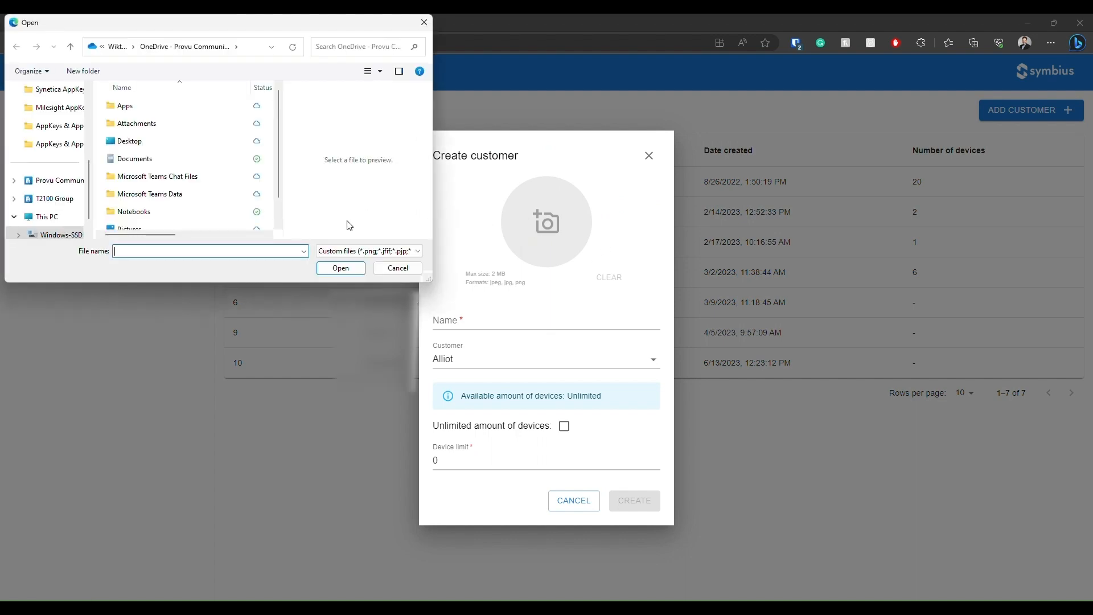
pyautogui.click(398, 269)
pyautogui.click(510, 314)
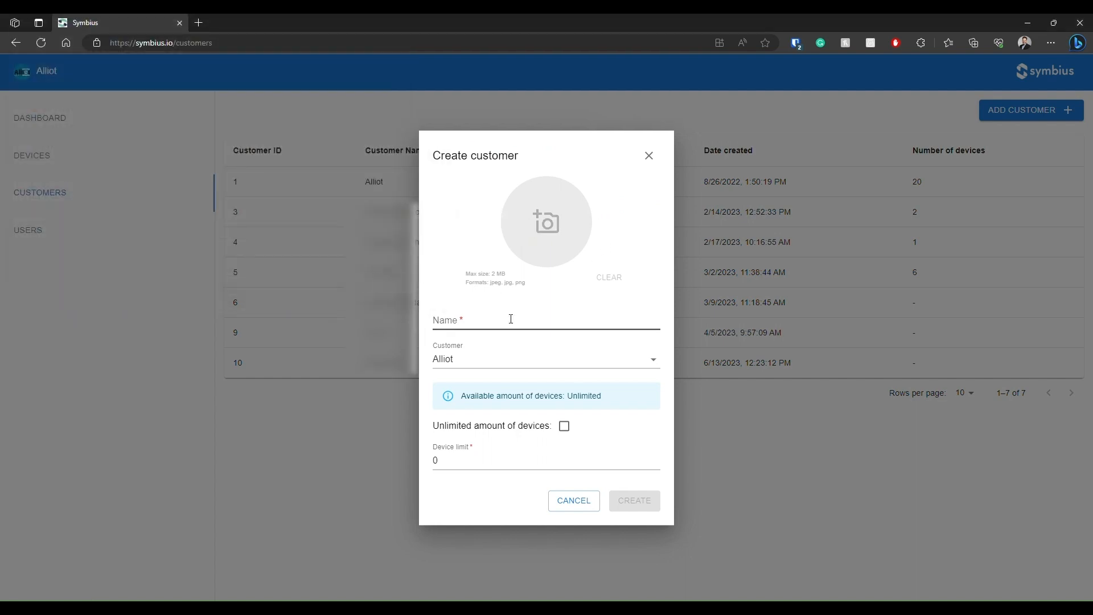
# Examine the new customer form's parent customer choices and device limit, and leave it without creating a customer.
pyautogui.click(501, 359)
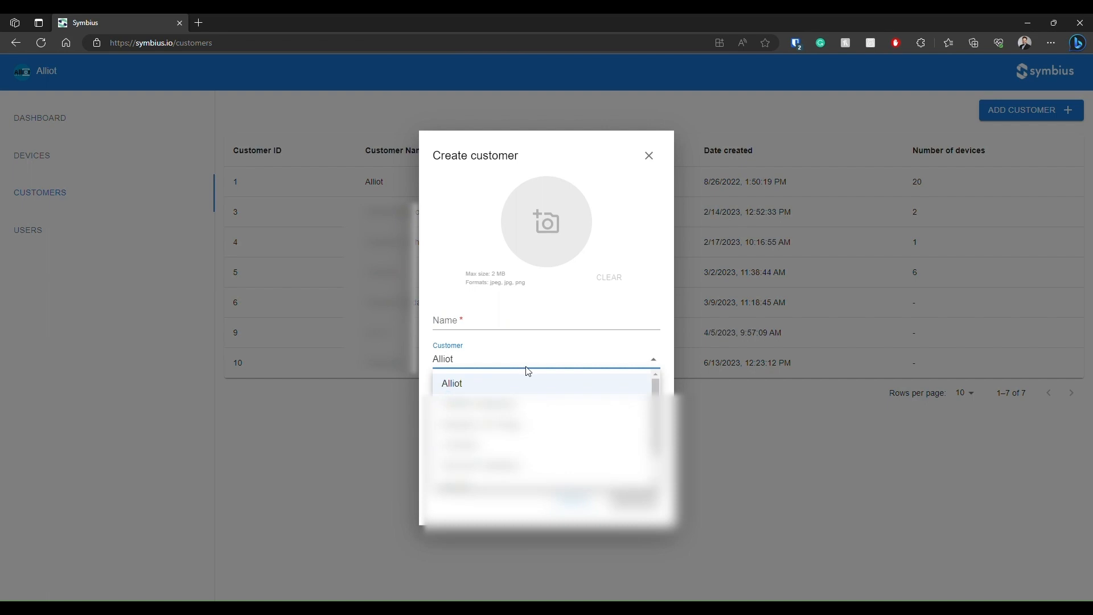
pyautogui.click(494, 364)
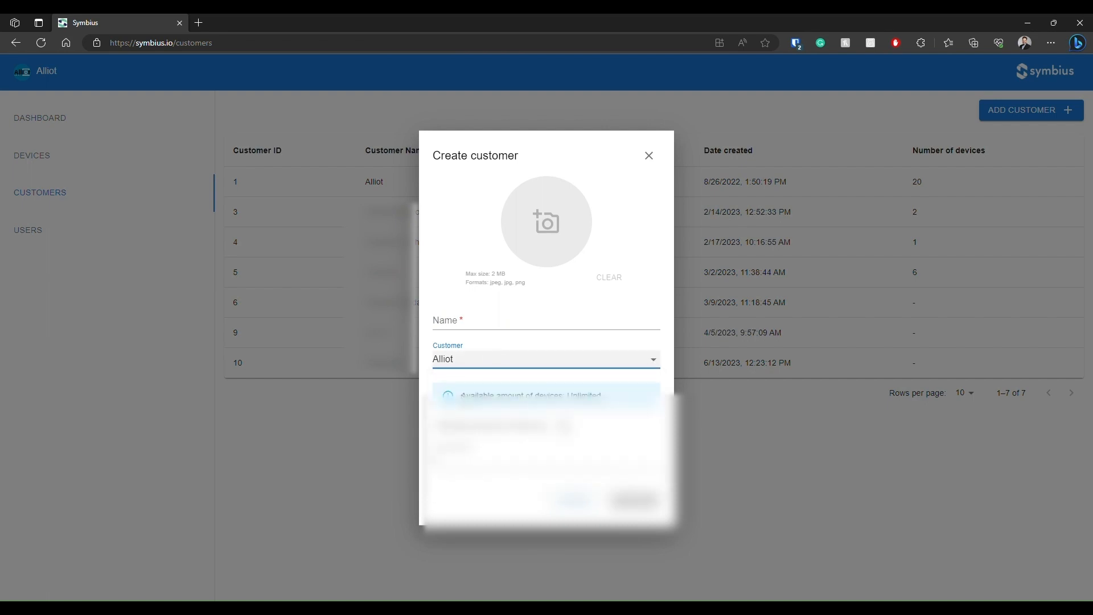
pyautogui.moveTo(471, 460); pyautogui.dragTo(393, 453)
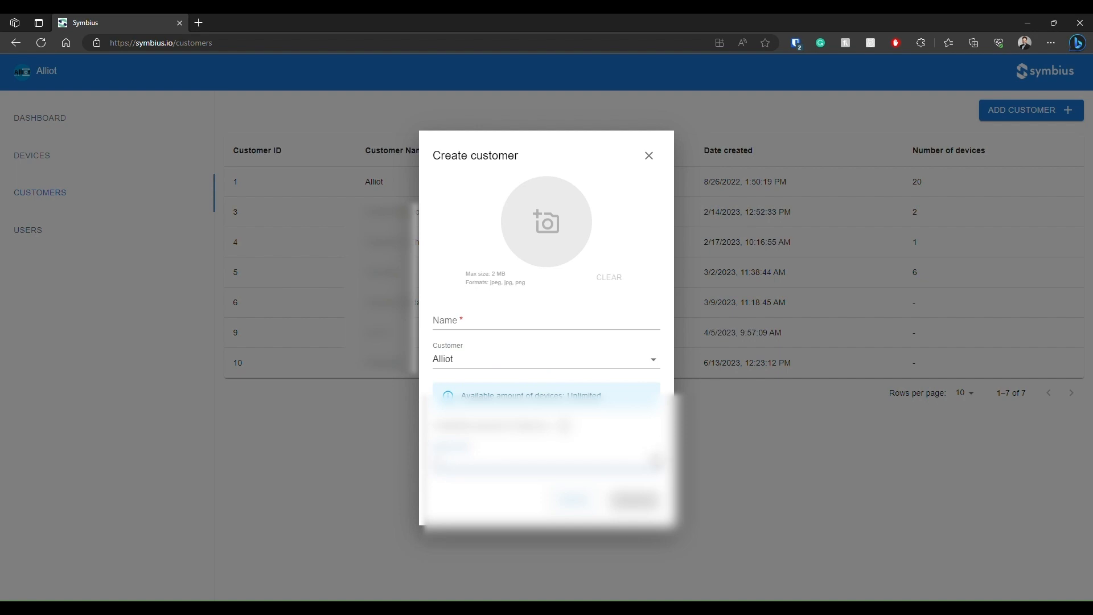
pyautogui.click(608, 433)
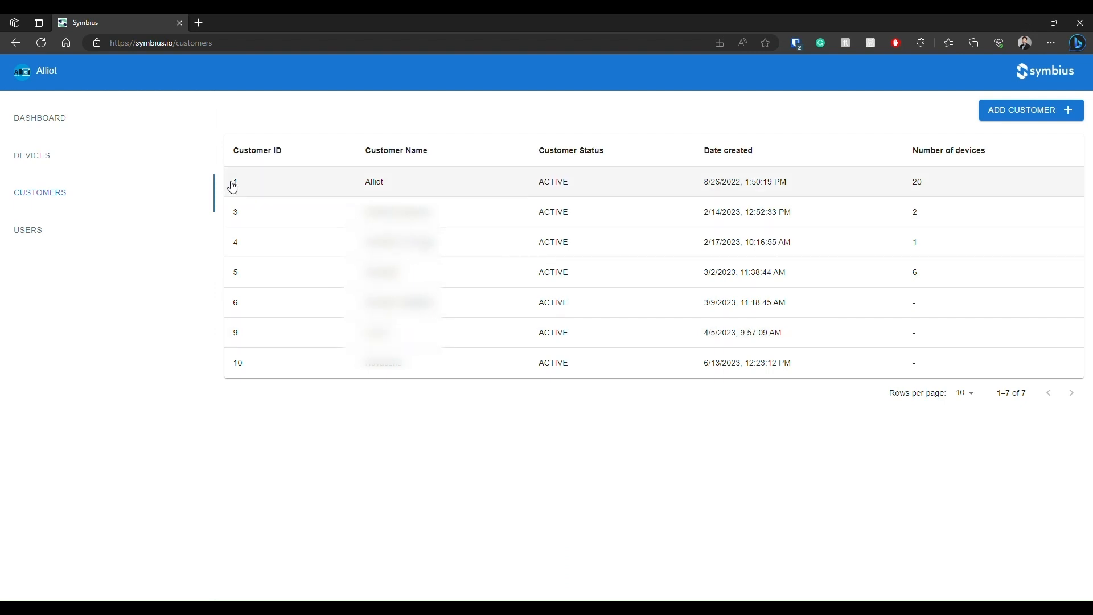
# Open the user list and begin a new user with customer Alliot and user type Admin.
pyautogui.click(81, 232)
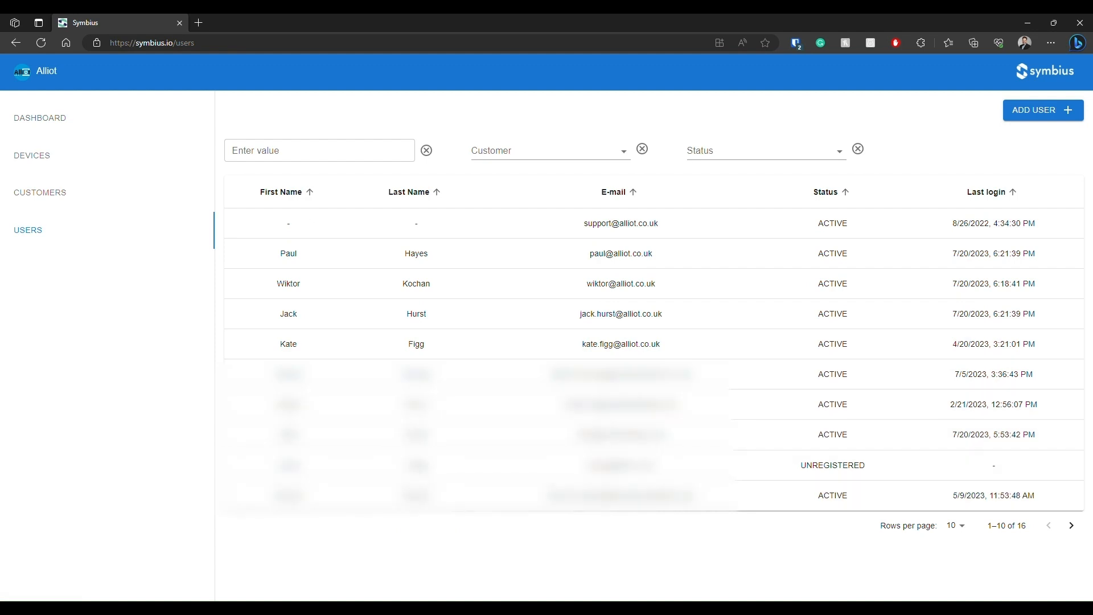
pyautogui.click(1036, 111)
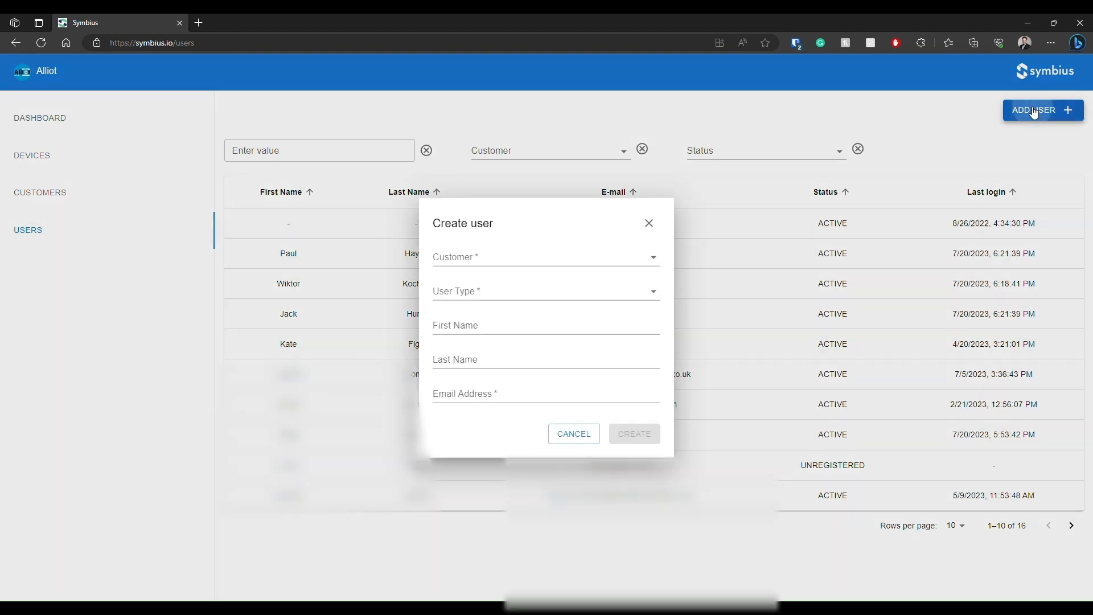
pyautogui.click(607, 262)
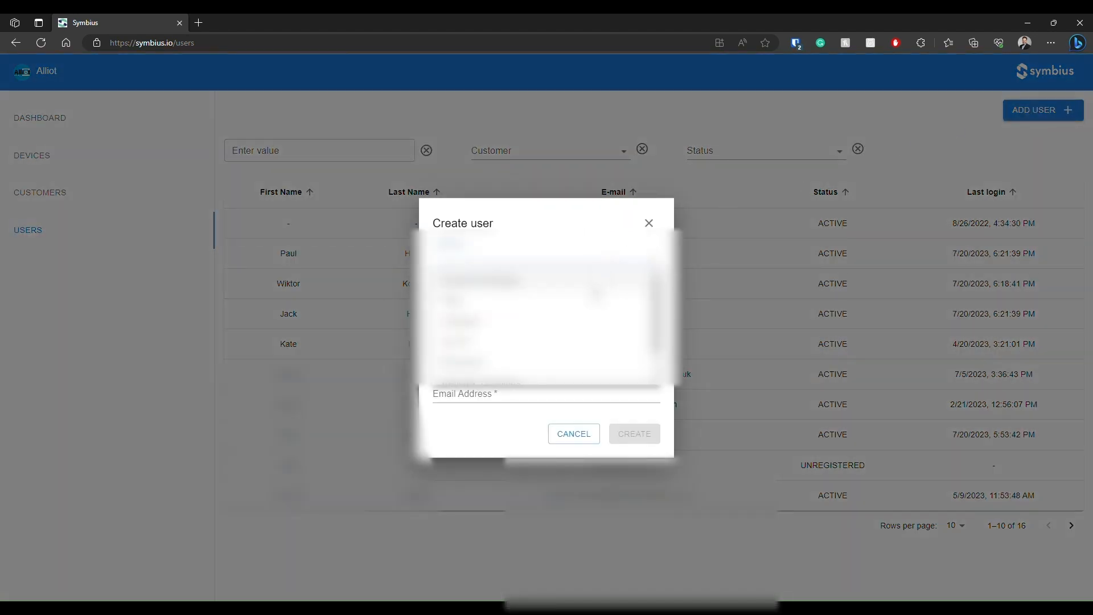
pyautogui.click(595, 300)
pyautogui.click(525, 294)
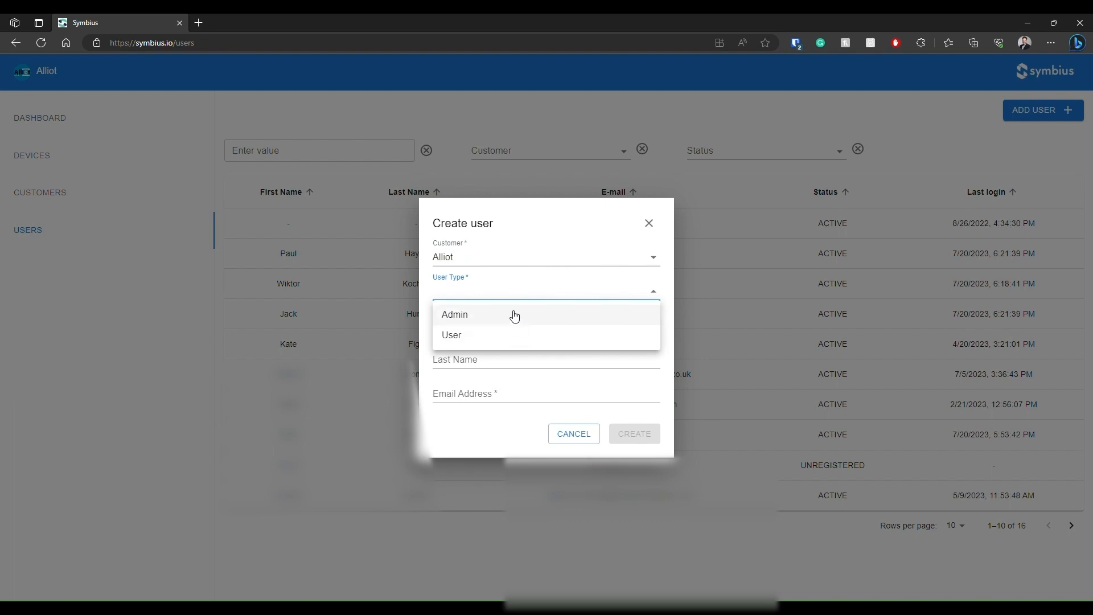
pyautogui.click(518, 317)
# Examine the new user's first name, last name and email address fields, and cancel the creation.
pyautogui.click(523, 325)
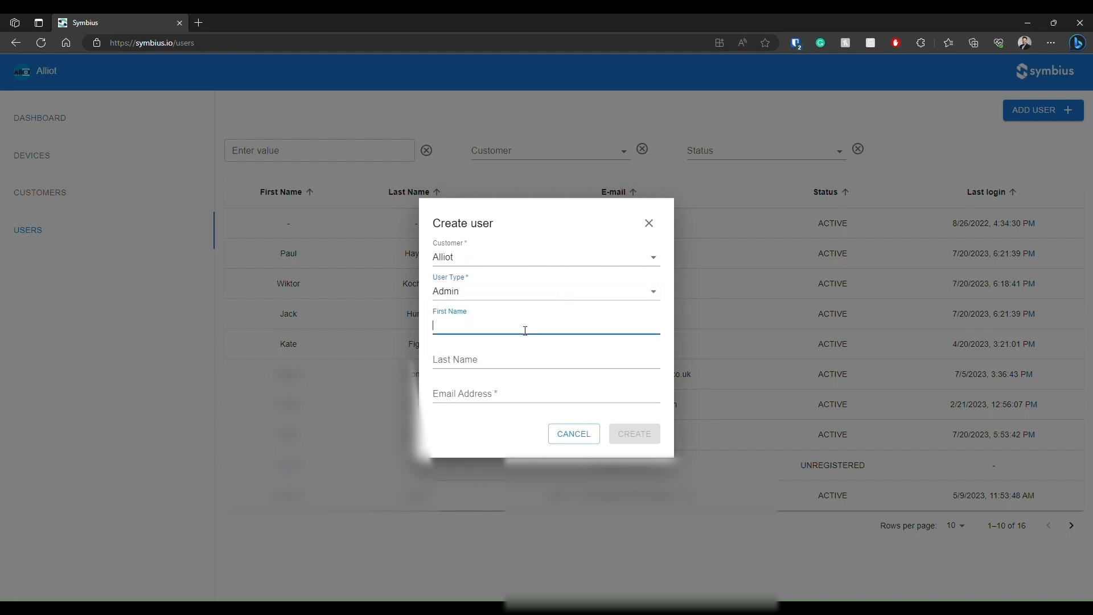
pyautogui.click(495, 363)
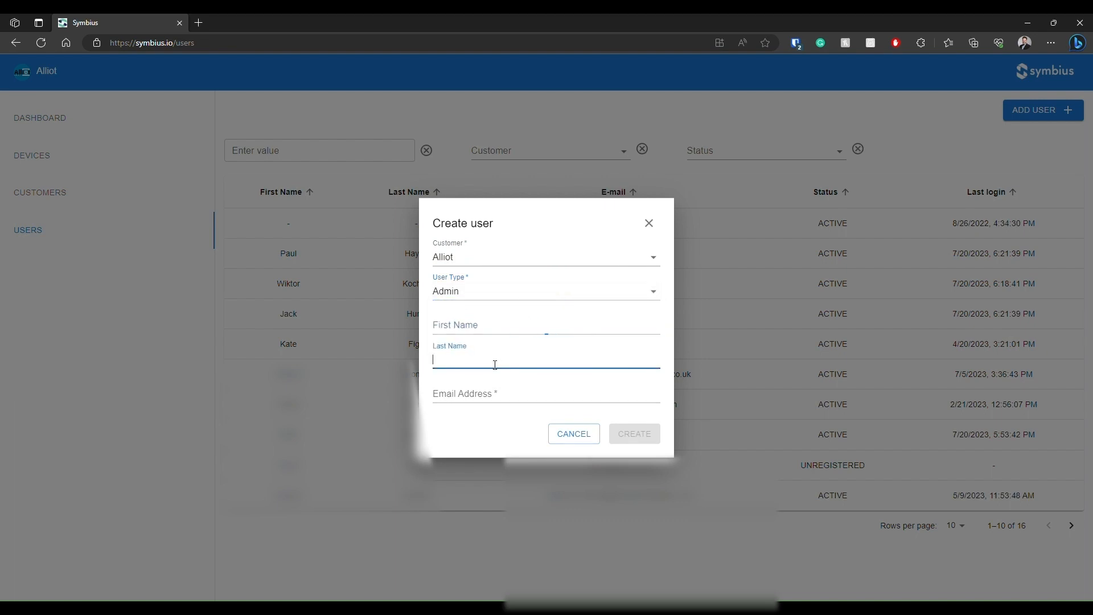
pyautogui.click(478, 398)
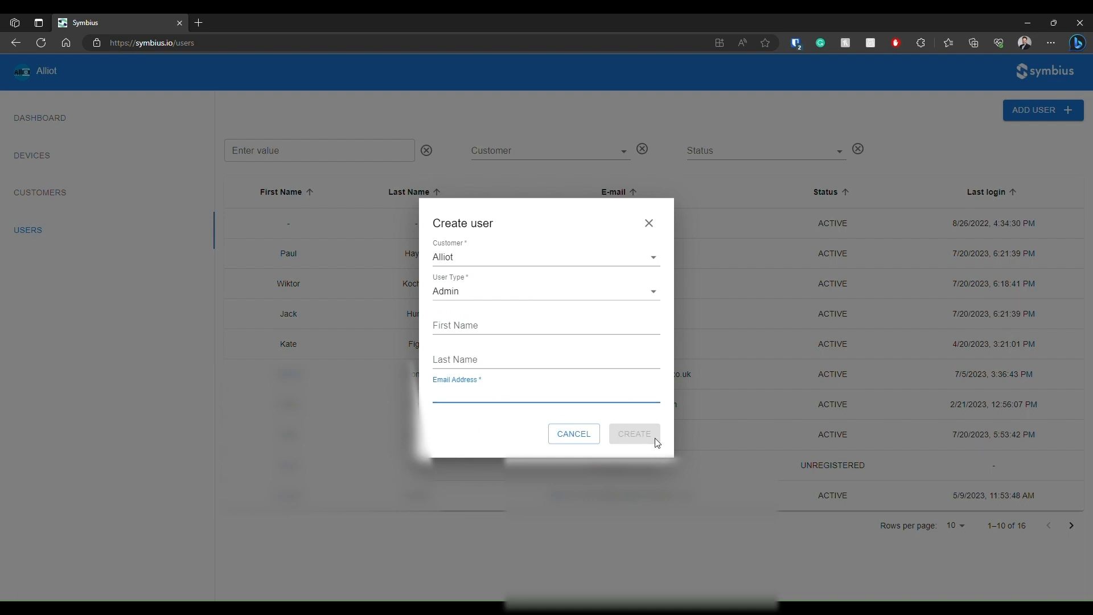
pyautogui.click(594, 438)
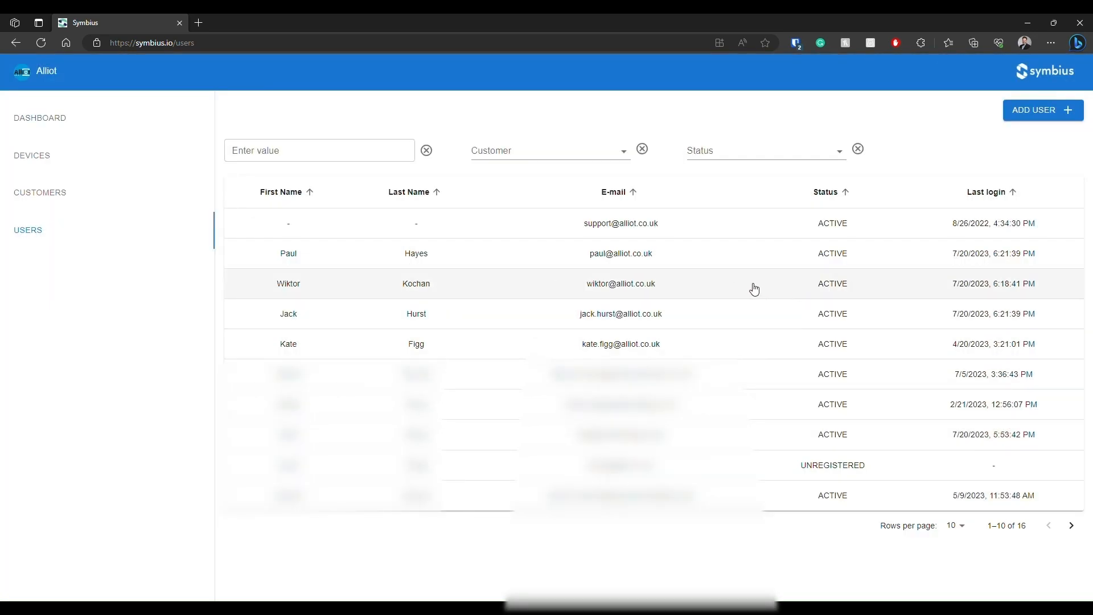
# Open the third user's record for editing and examine the first and last name fields.
pyautogui.click(539, 290)
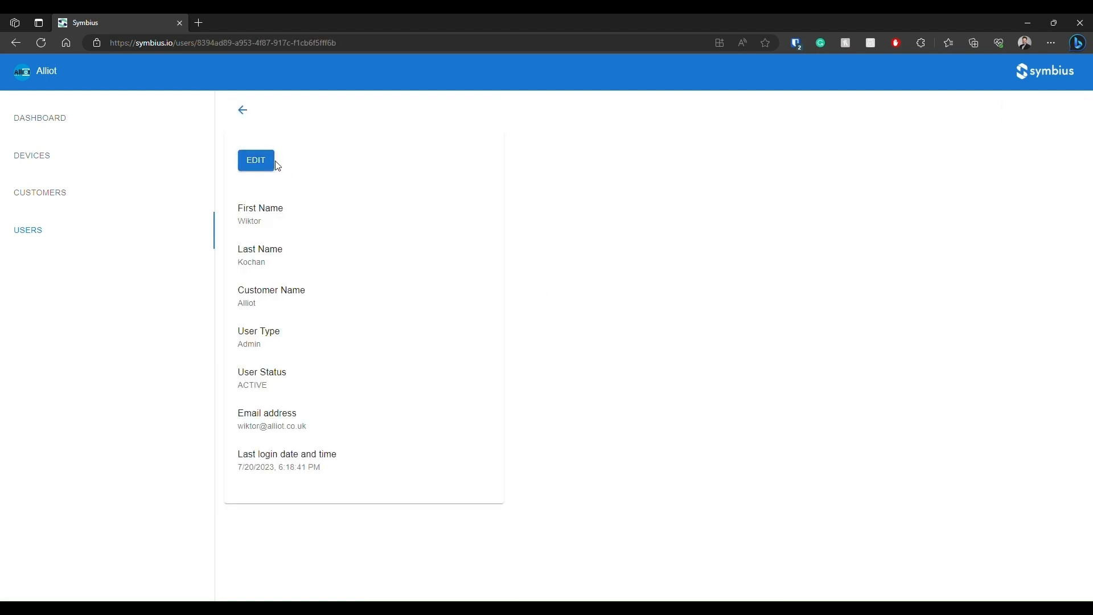
pyautogui.click(268, 163)
pyautogui.click(278, 187)
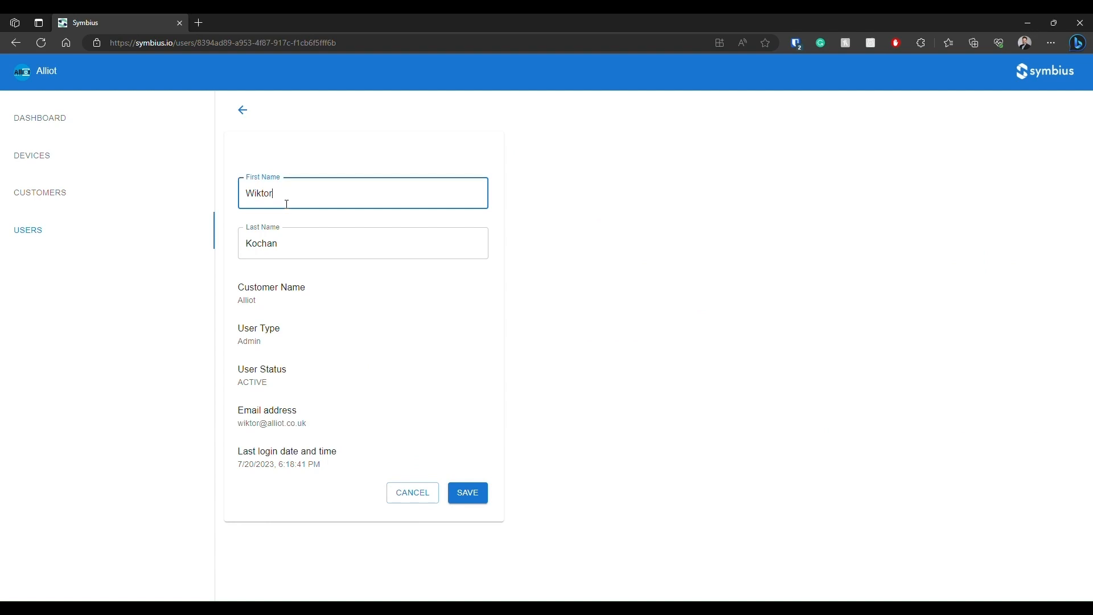
pyautogui.click(313, 256)
pyautogui.click(644, 296)
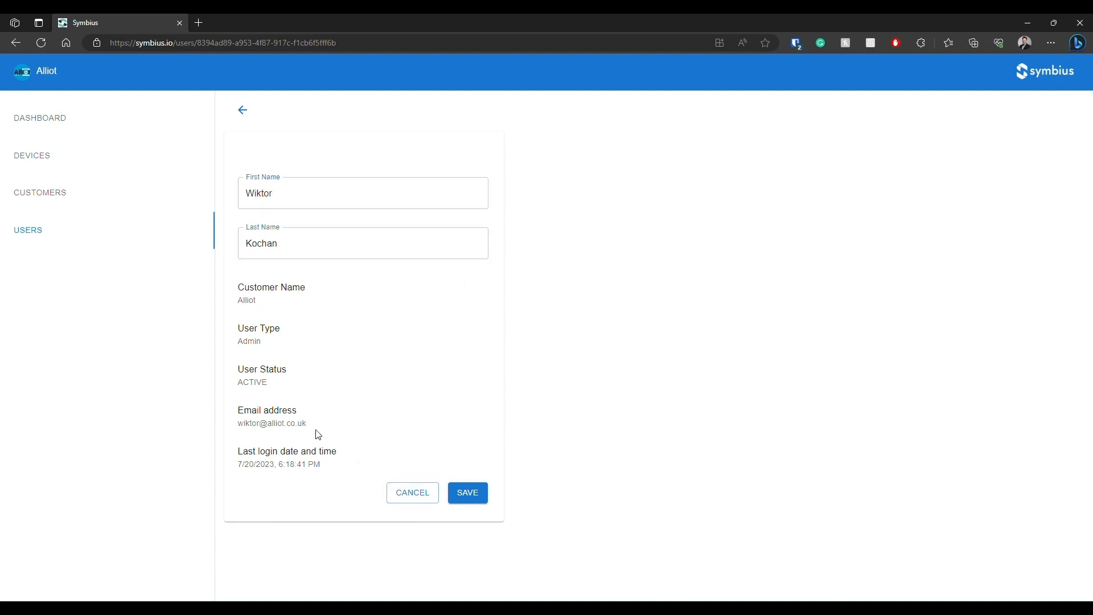
# Highlight the user's email address, cancel editing and return to the user list.
pyautogui.moveTo(312, 425); pyautogui.dragTo(238, 423)
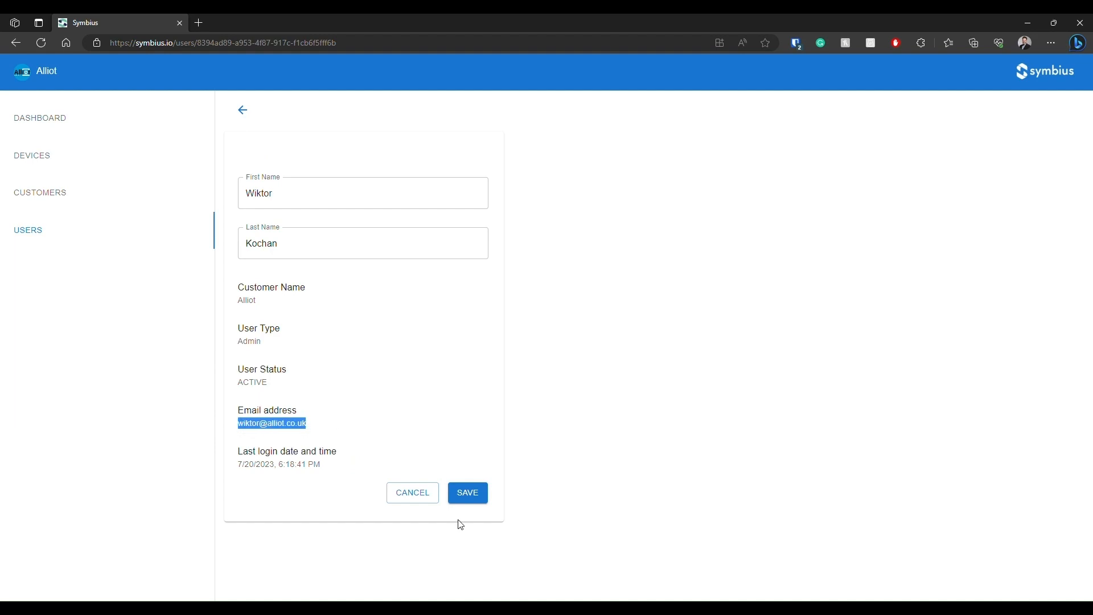
pyautogui.click(405, 490)
pyautogui.click(241, 109)
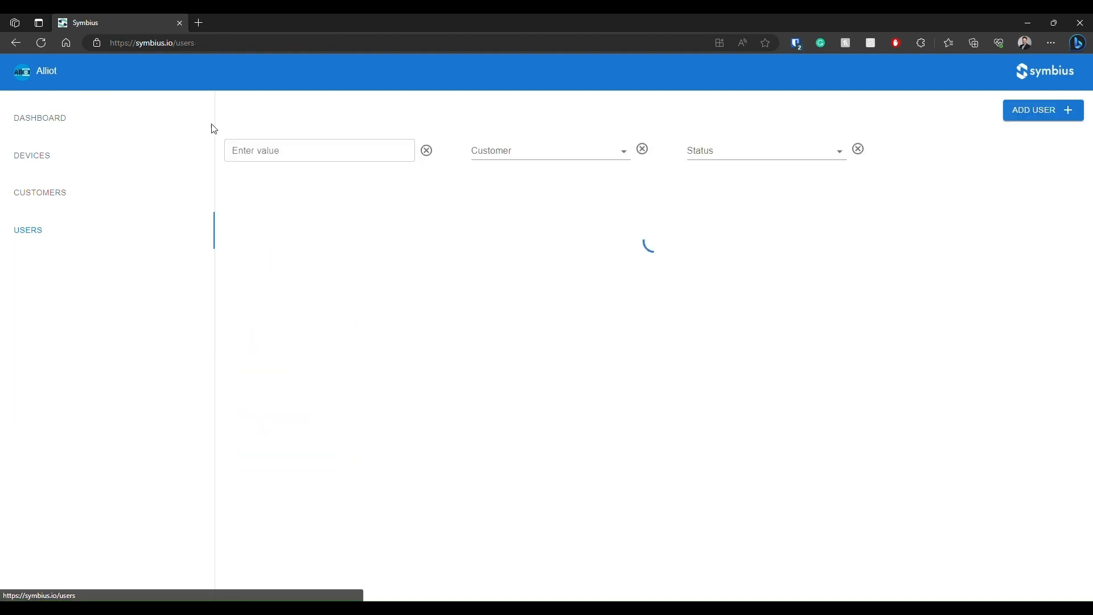
# Open the signed-in account's profile, view its editable details, and return to the user list without saving.
pyautogui.click(27, 75)
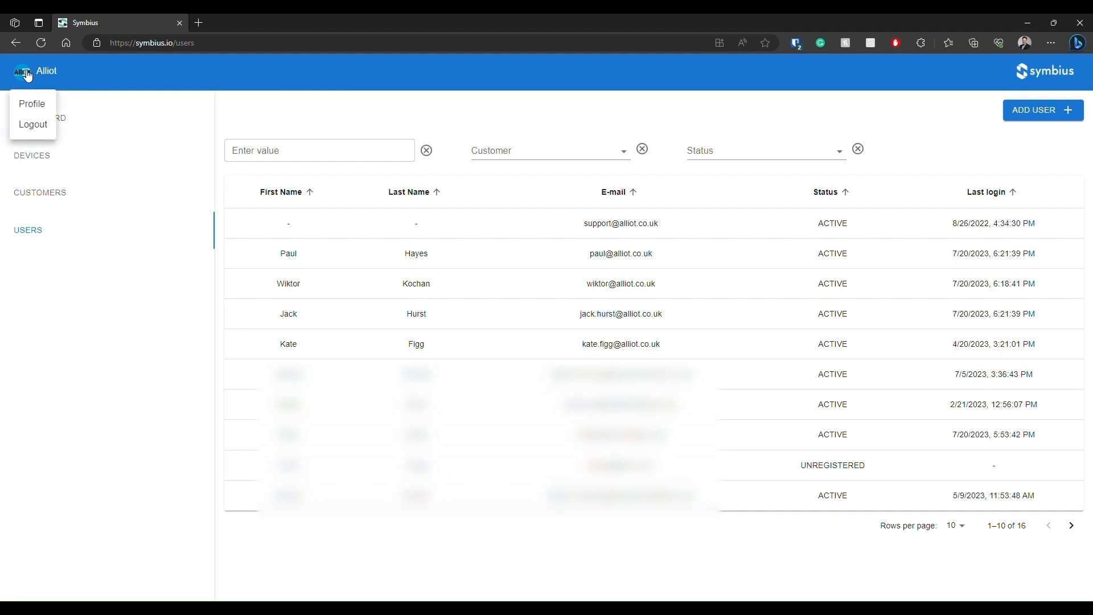
pyautogui.click(47, 109)
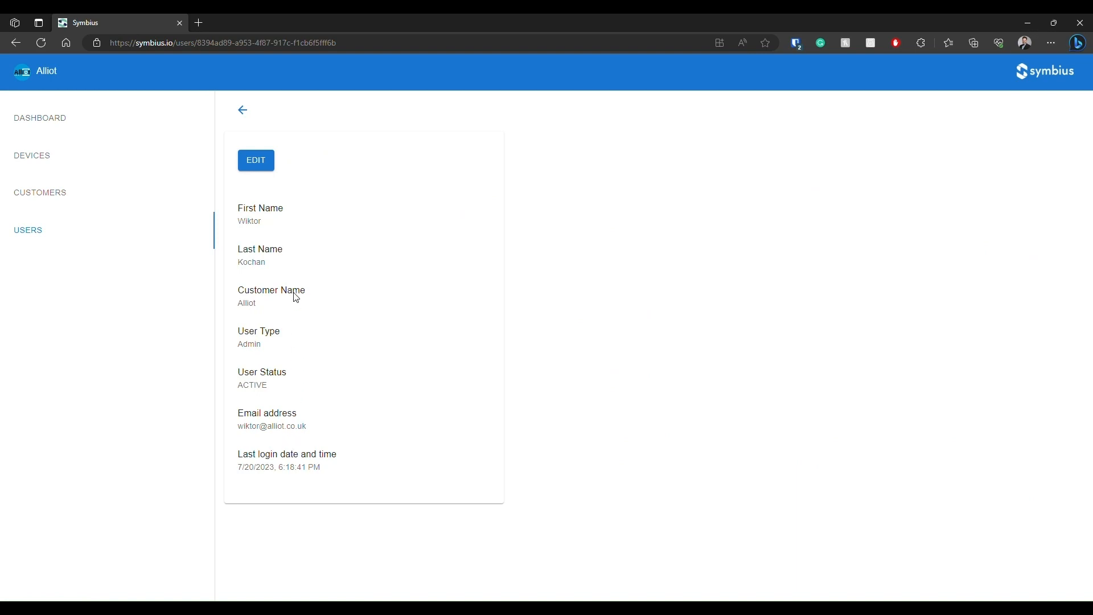
pyautogui.click(261, 165)
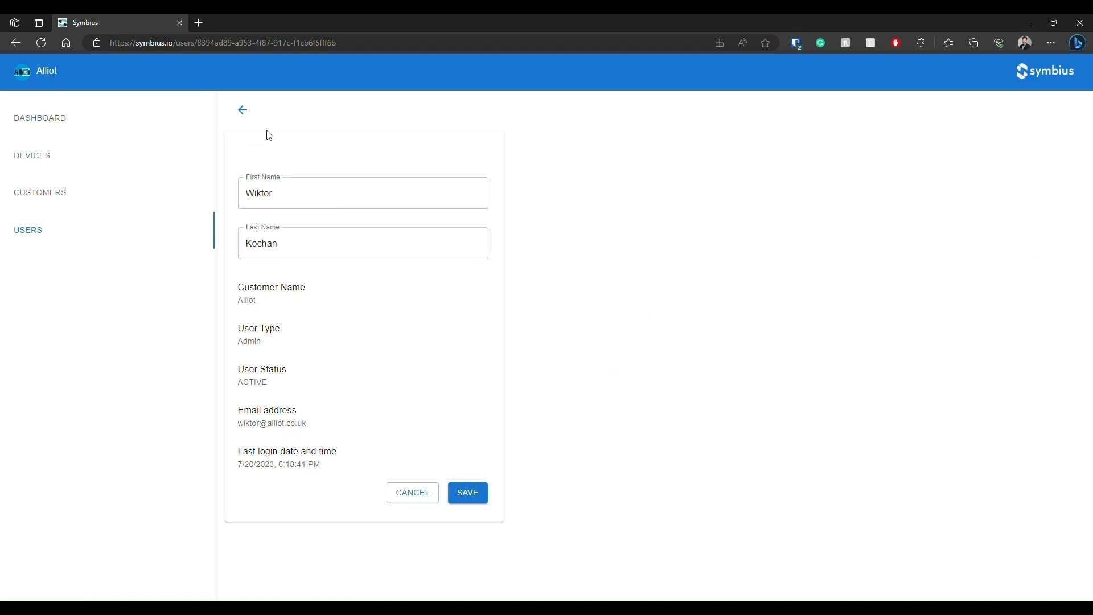
pyautogui.click(242, 110)
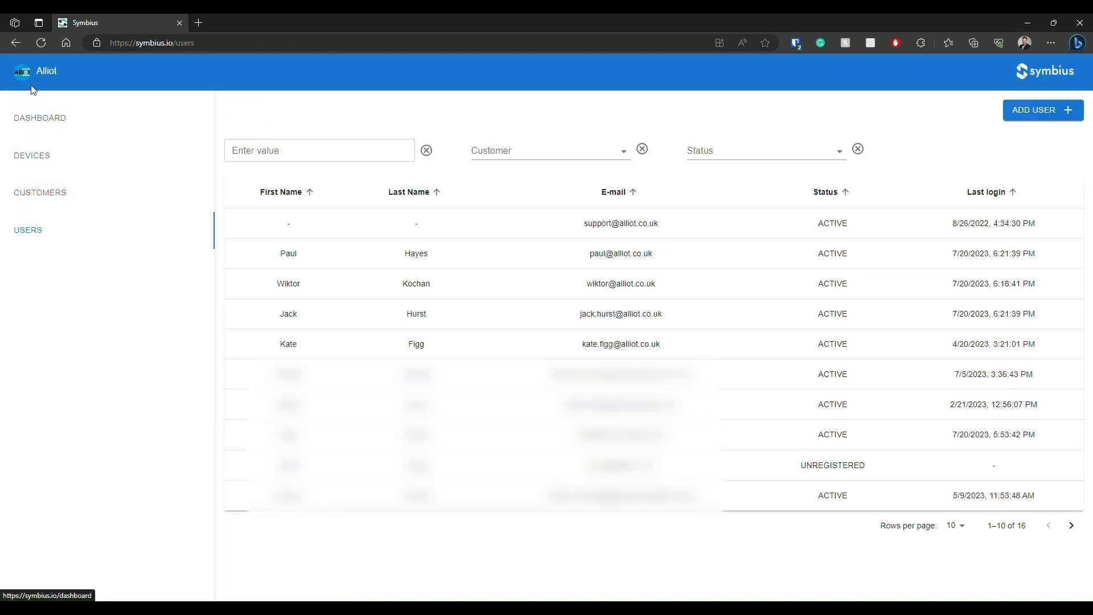
# Log out of the signed-in account.
pyautogui.click(22, 73)
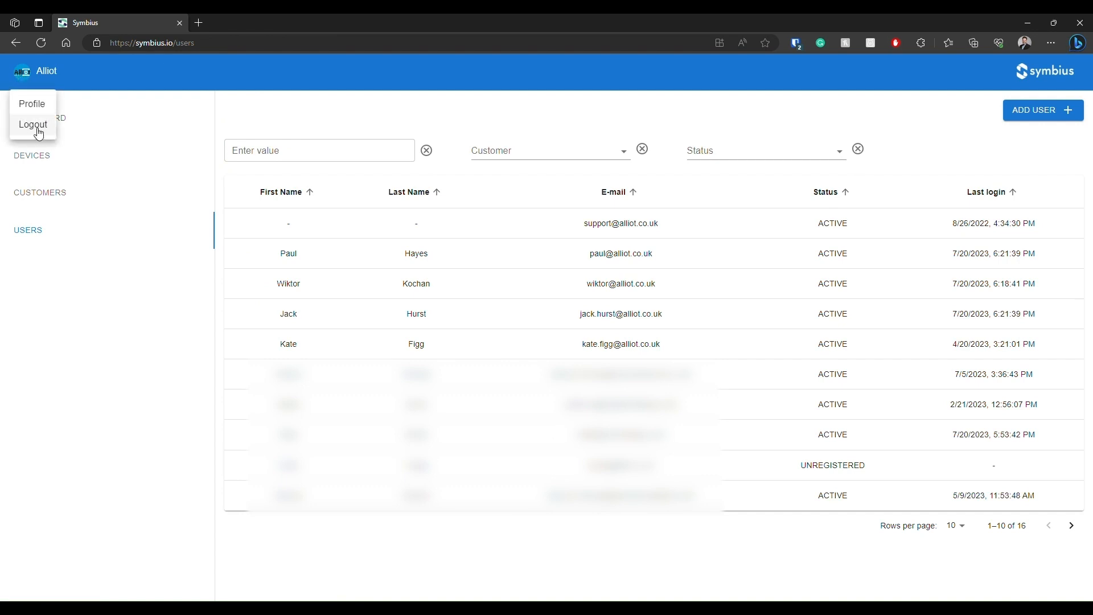
pyautogui.click(38, 132)
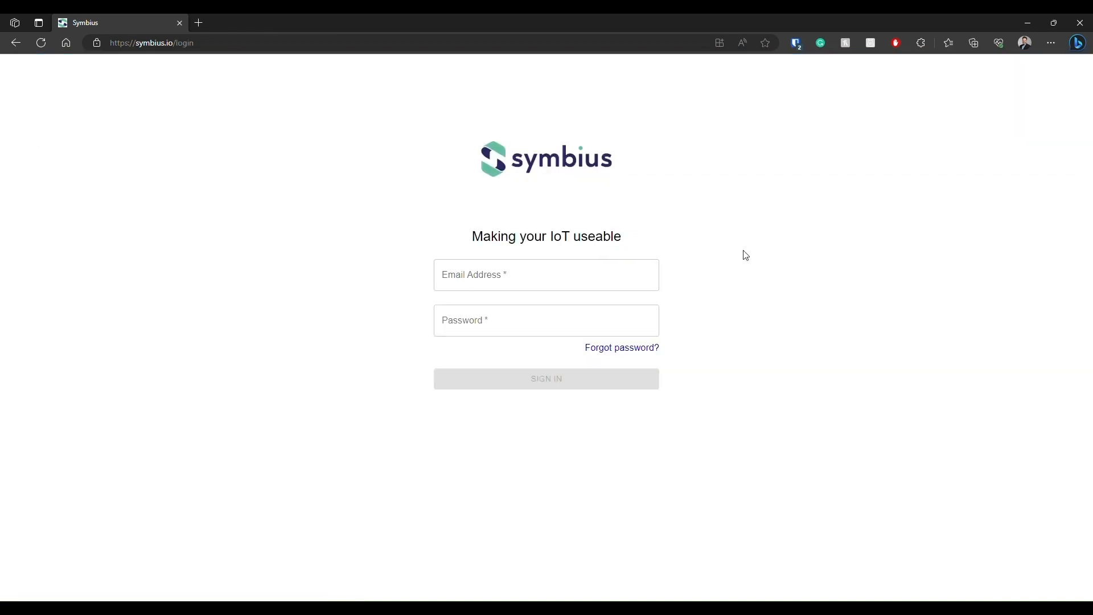